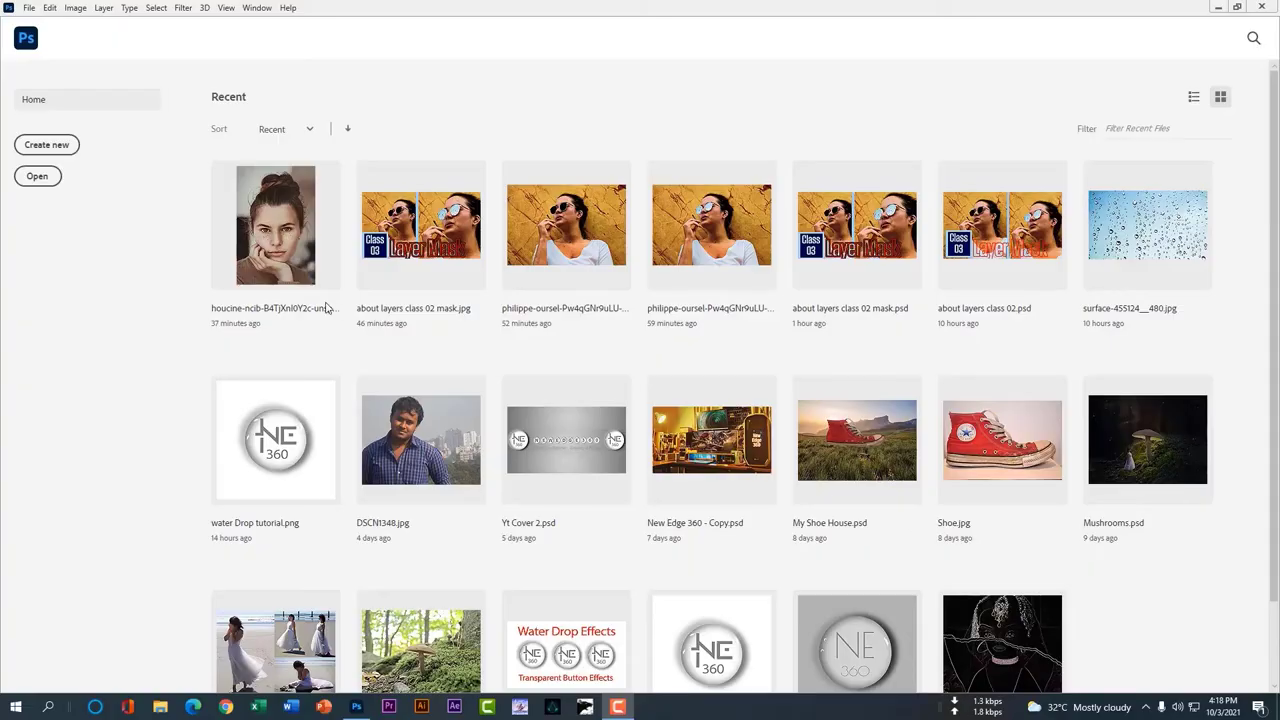
- Open houcine-ncib-B4TjXnI0Y2c-unsplash.jpg, the freckled woman's portrait, from the Home screen
left_click(44, 181)
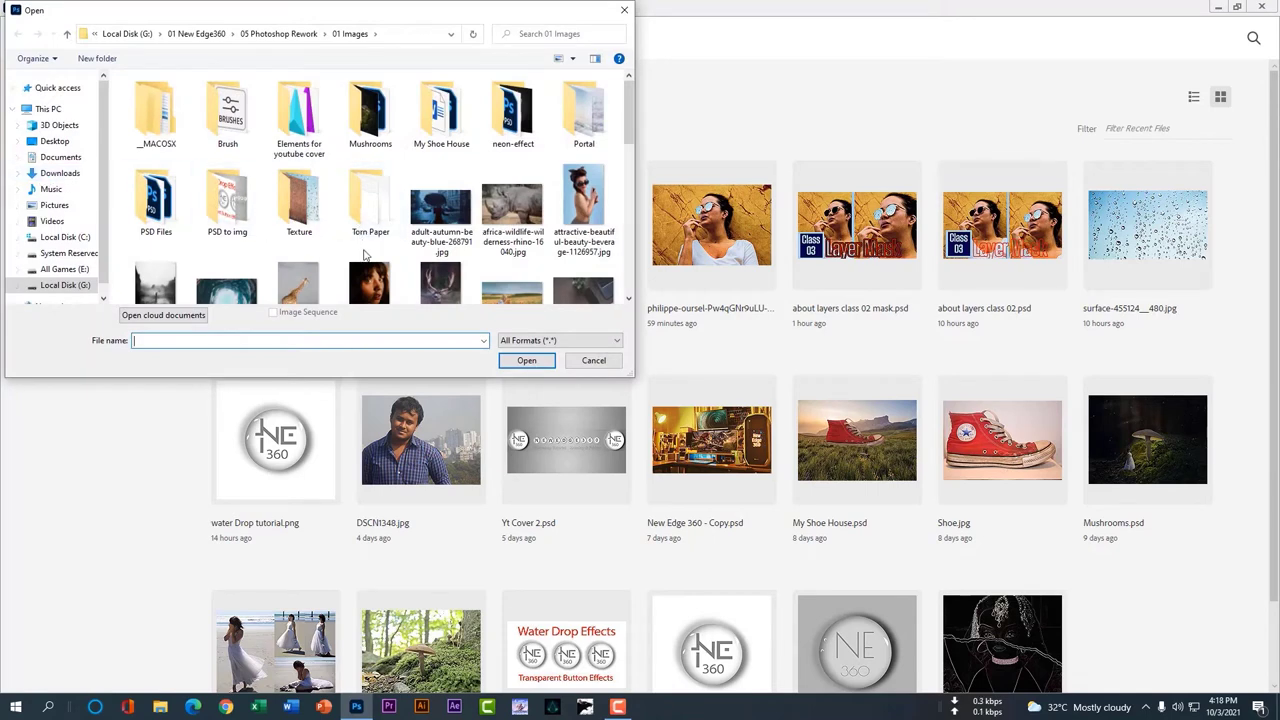
scroll(366, 252, "down", 2)
scroll(365, 256, "down", 1)
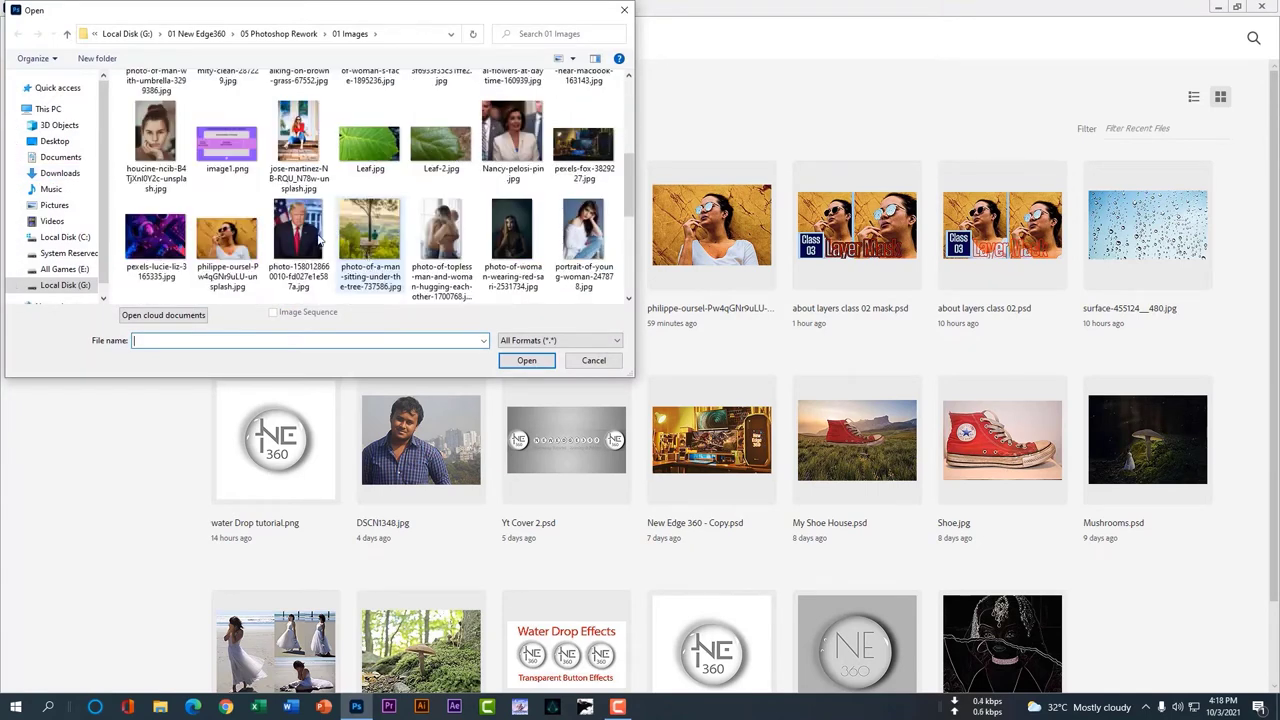
left_click(155, 140)
left_click(525, 360)
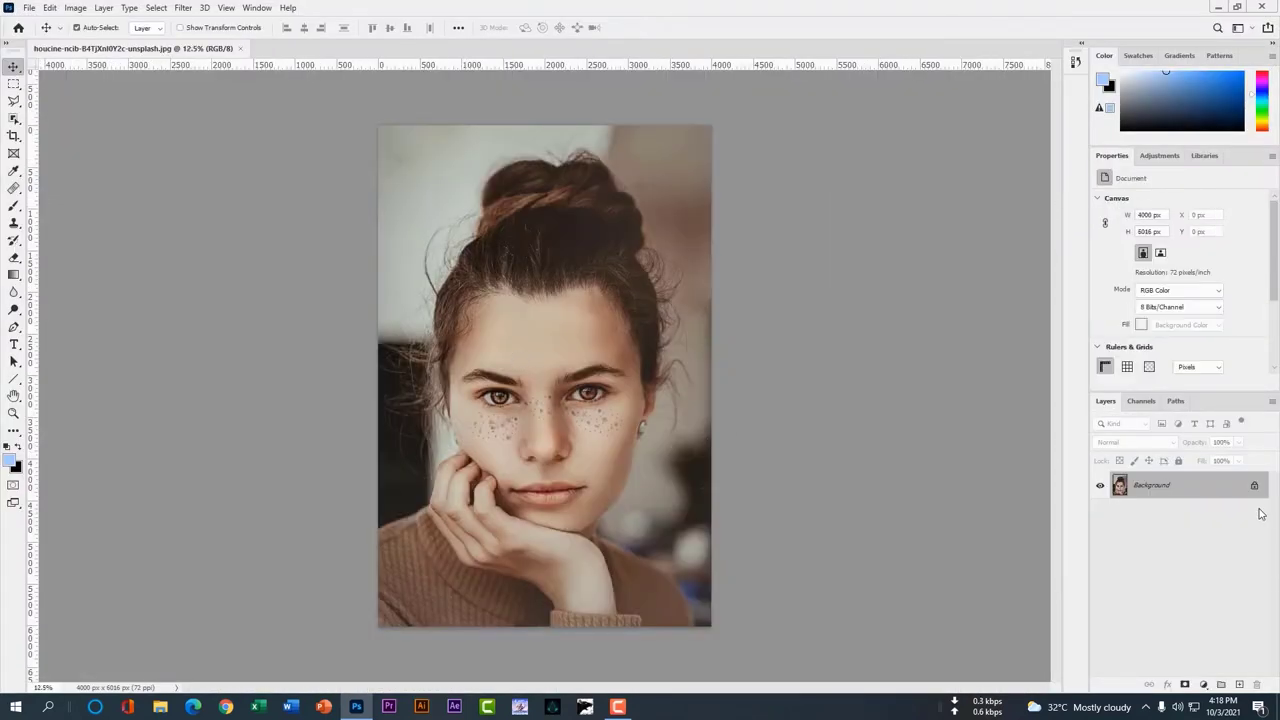
- Unlock the Background into Layer 0 and duplicate it as Layer 0 copy
left_click(1254, 487)
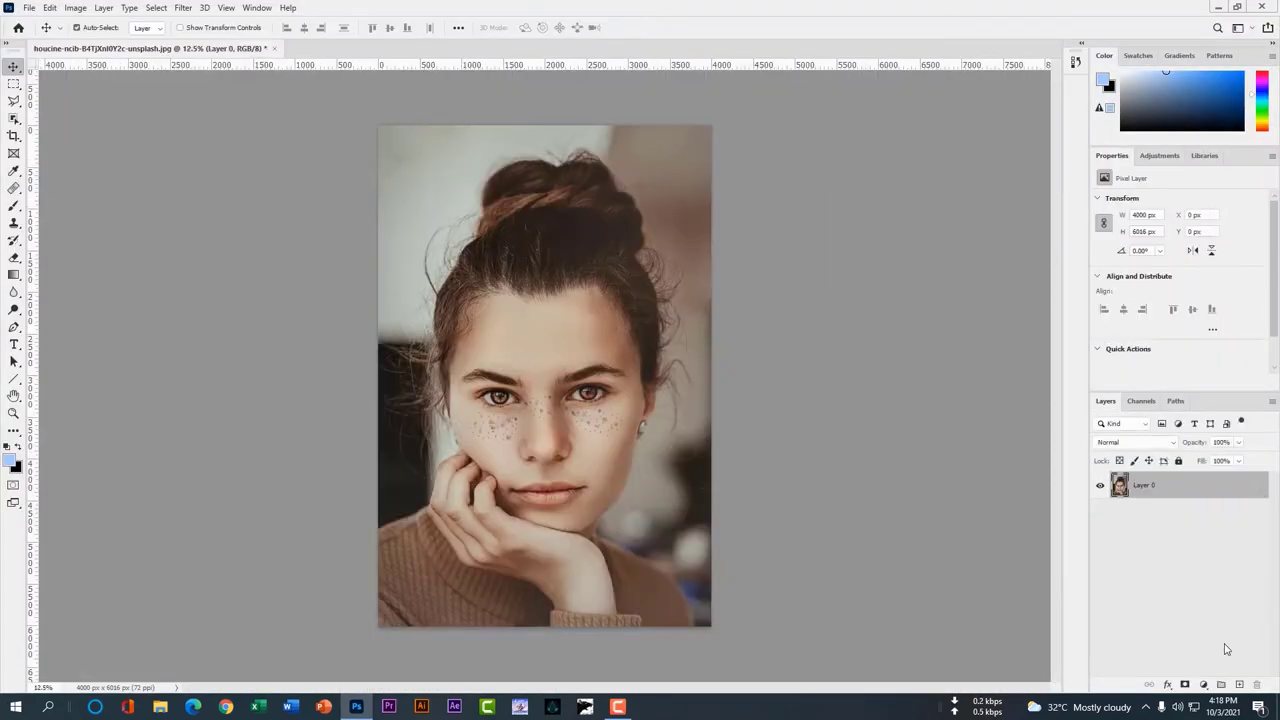
right_click(1186, 492)
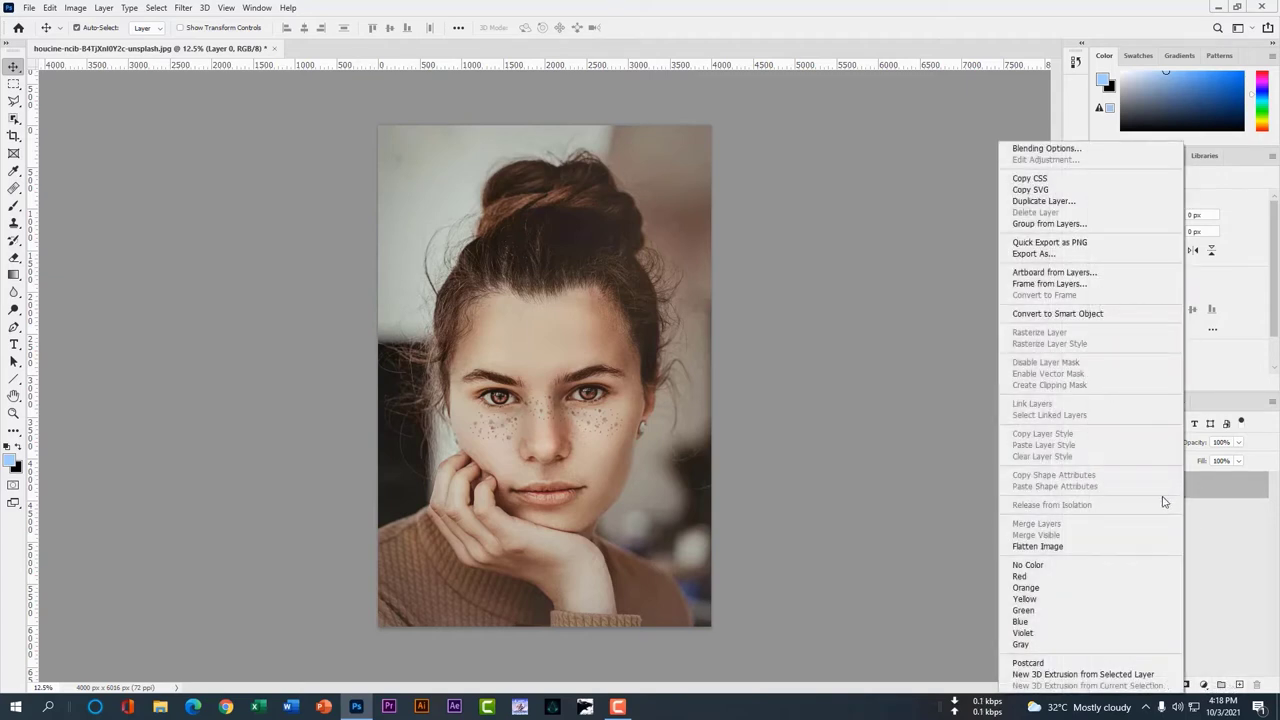
left_click(1043, 201)
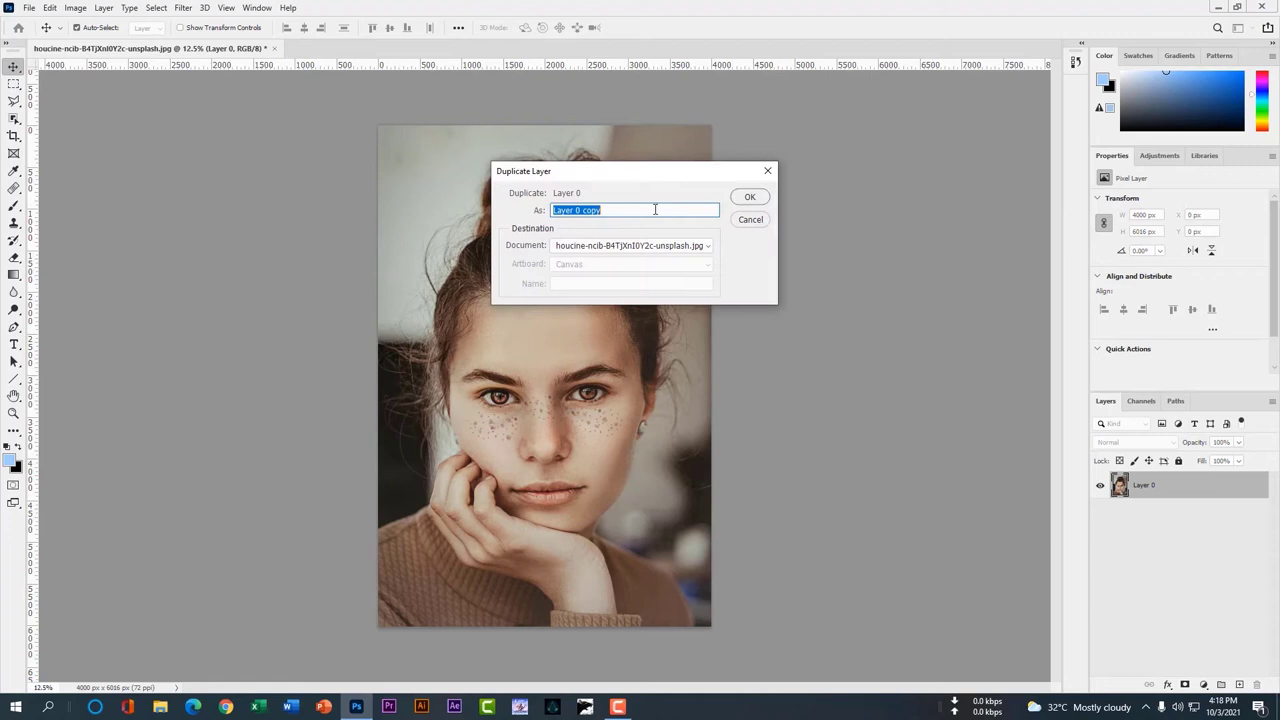
left_click(749, 197)
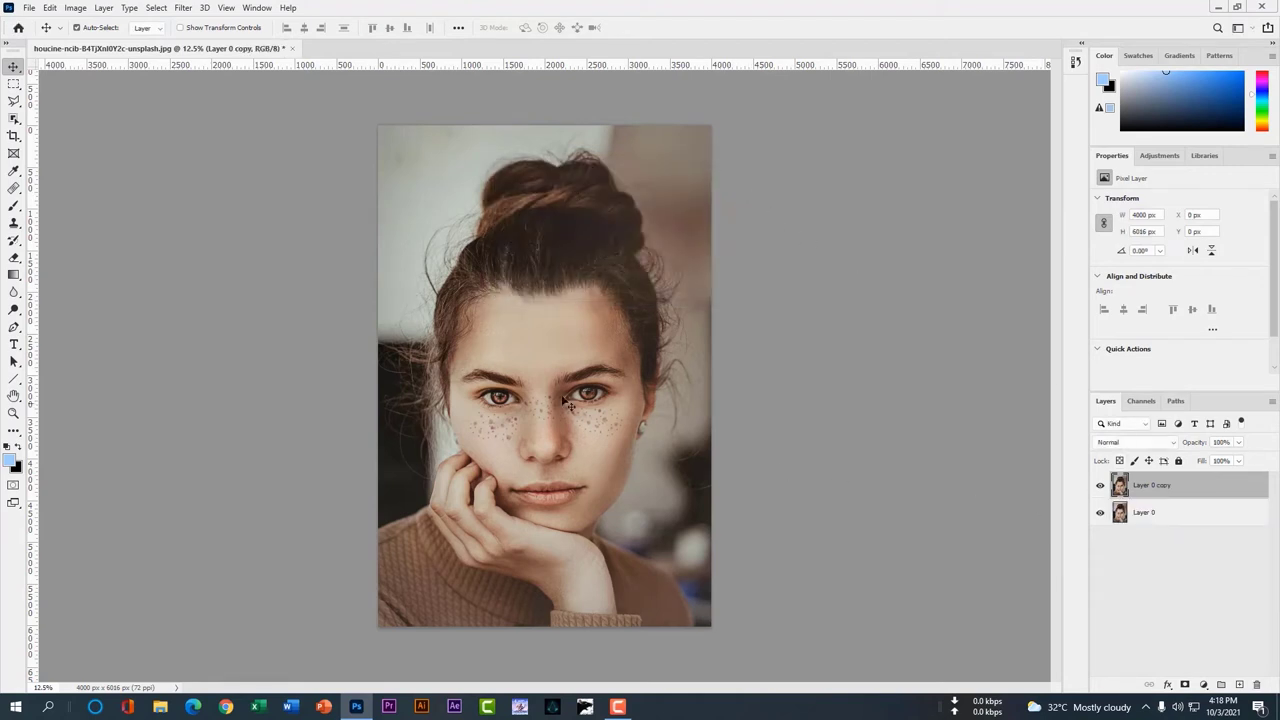
- Choose the Spot Healing Brush, zoom into the face and set brush size to 111 px
left_click(15, 206)
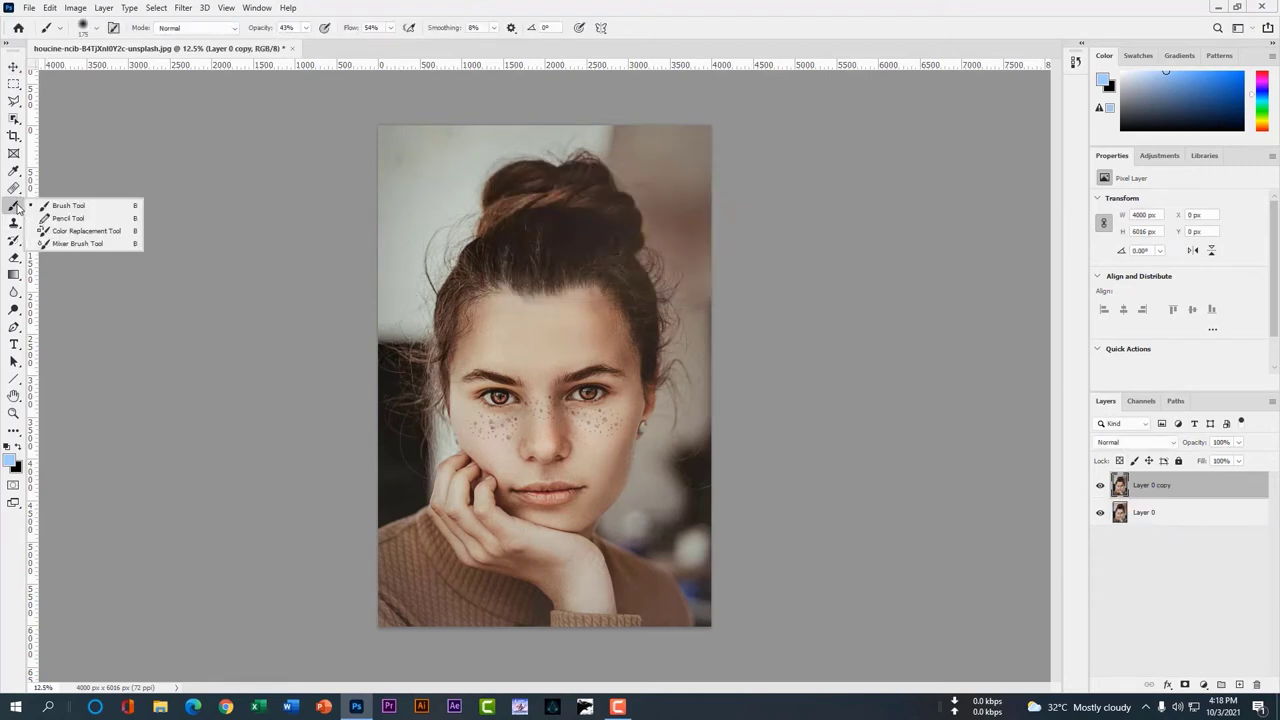
left_click(15, 222)
left_click(14, 187)
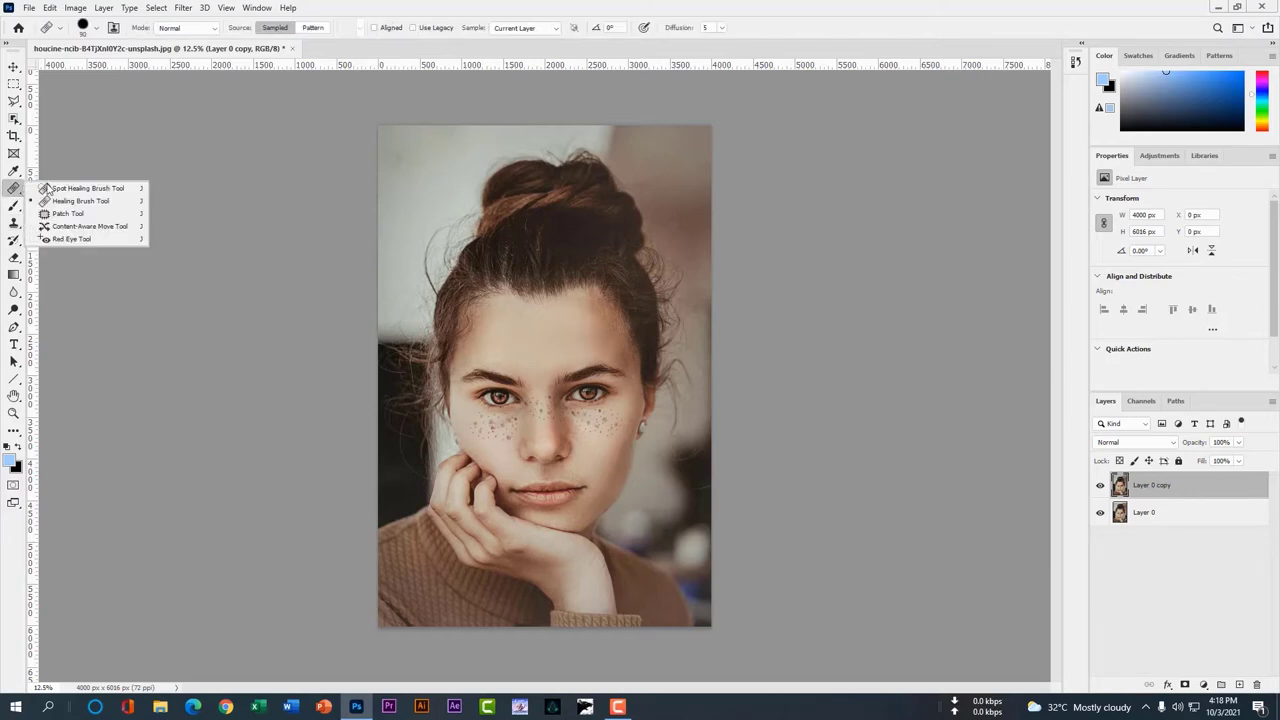
left_click(56, 183)
scroll(551, 343, "up", 5)
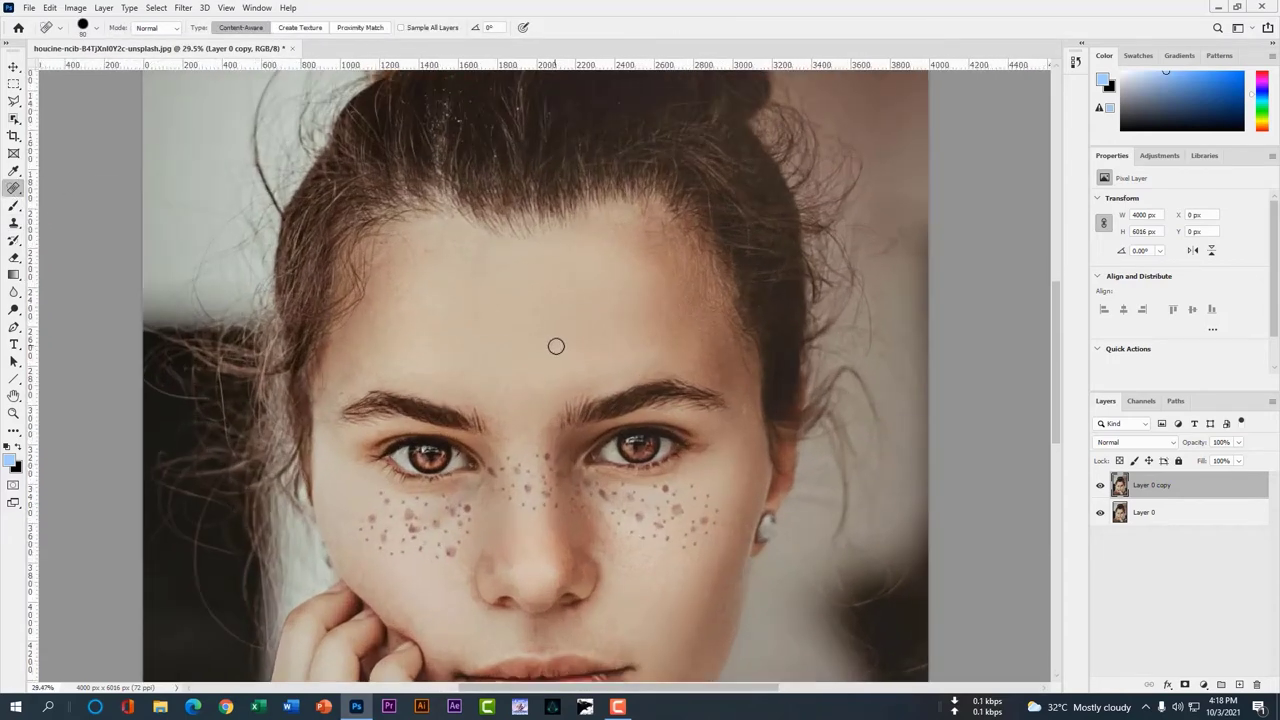
left_click_drag(1057, 361, 1063, 407)
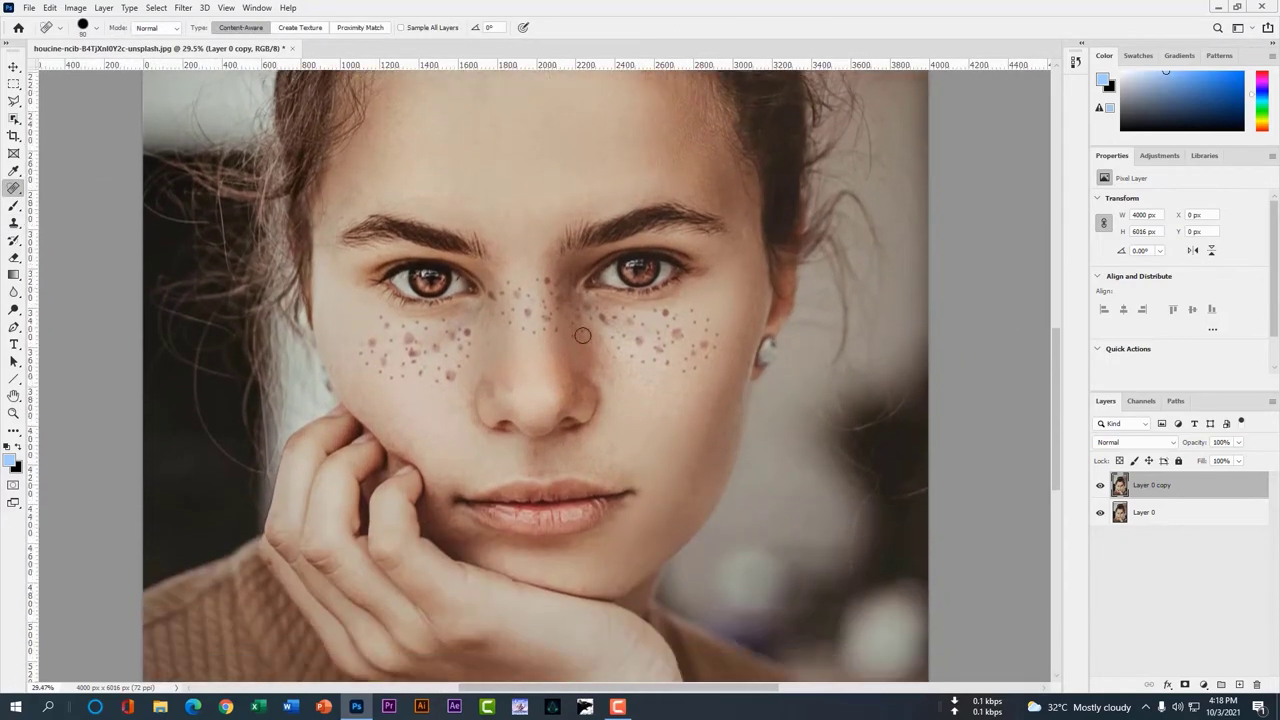
left_click(14, 187)
left_click(94, 185)
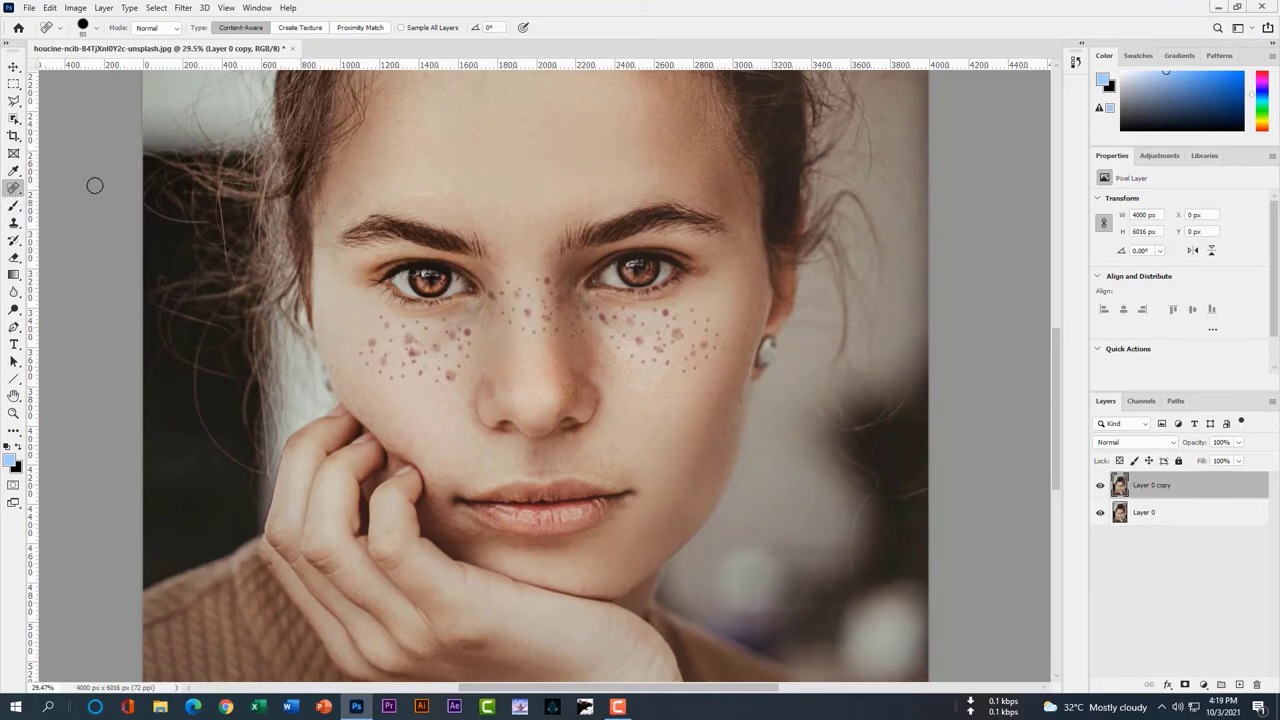
left_click(96, 29)
left_click(85, 67)
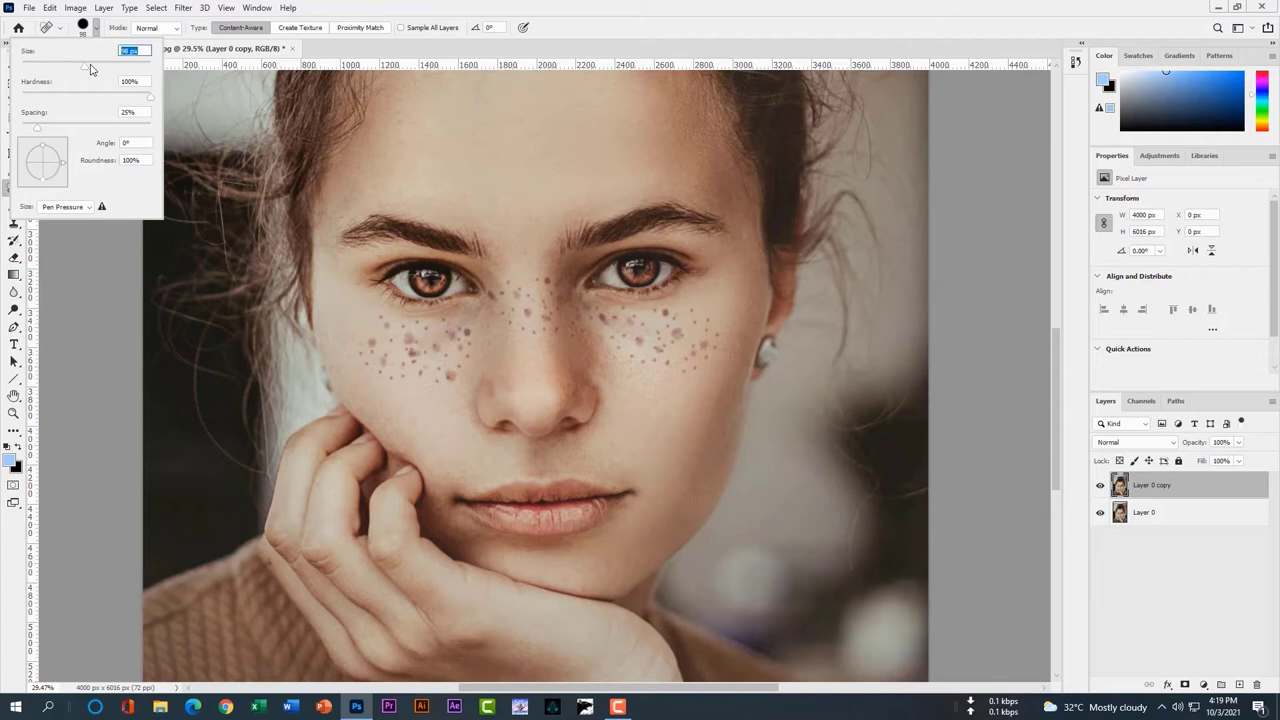
left_click(90, 67)
right_click(411, 334)
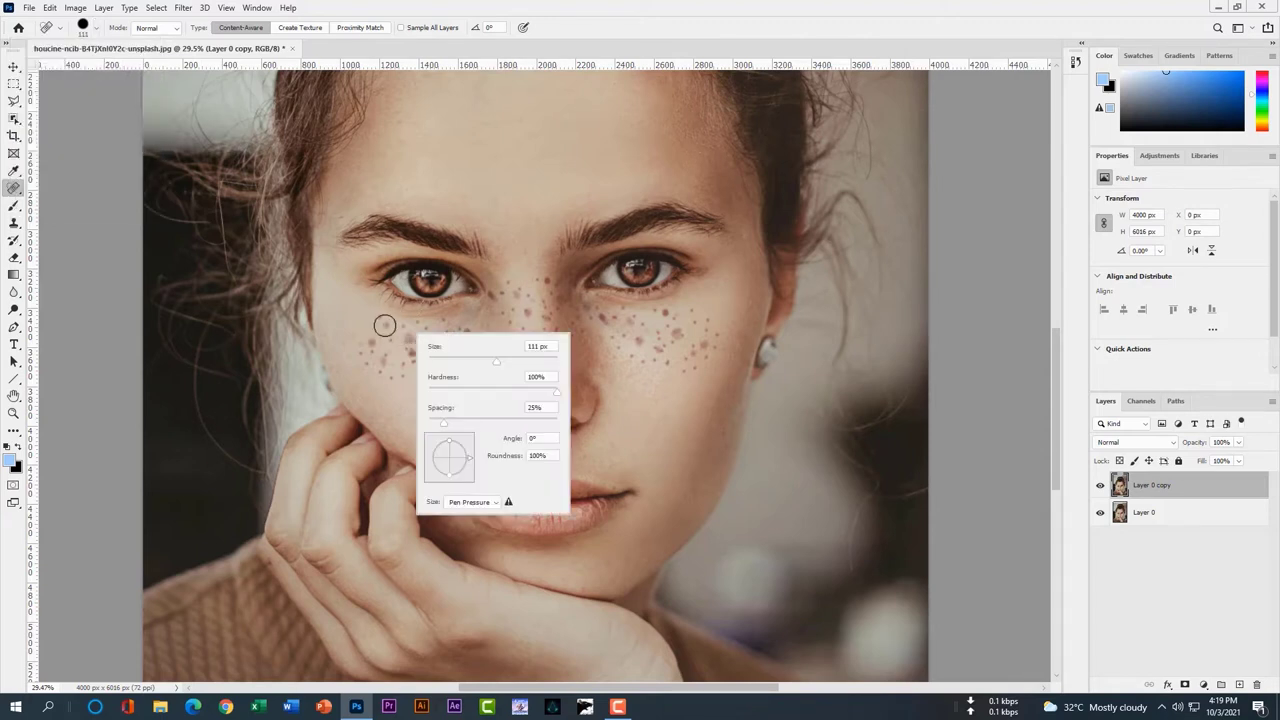
- Spot-heal the freckles across the outer part of the left cheek
left_click(381, 321)
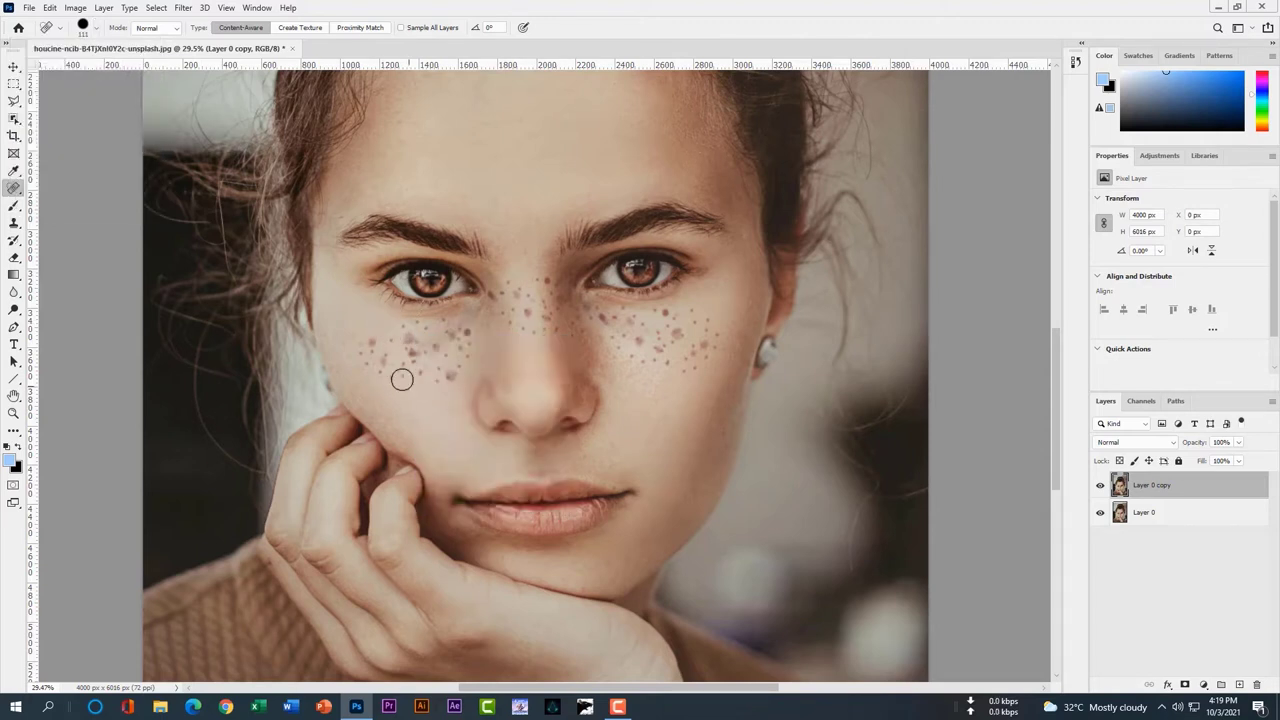
left_click(371, 341)
left_click(369, 350)
left_click(365, 356)
left_click(368, 362)
left_click(378, 370)
left_click(383, 358)
left_click(390, 377)
left_click(399, 365)
left_click(396, 354)
left_click(391, 338)
left_click(403, 330)
left_click(407, 338)
left_click(416, 344)
left_click(416, 358)
left_click(410, 344)
left_click(408, 360)
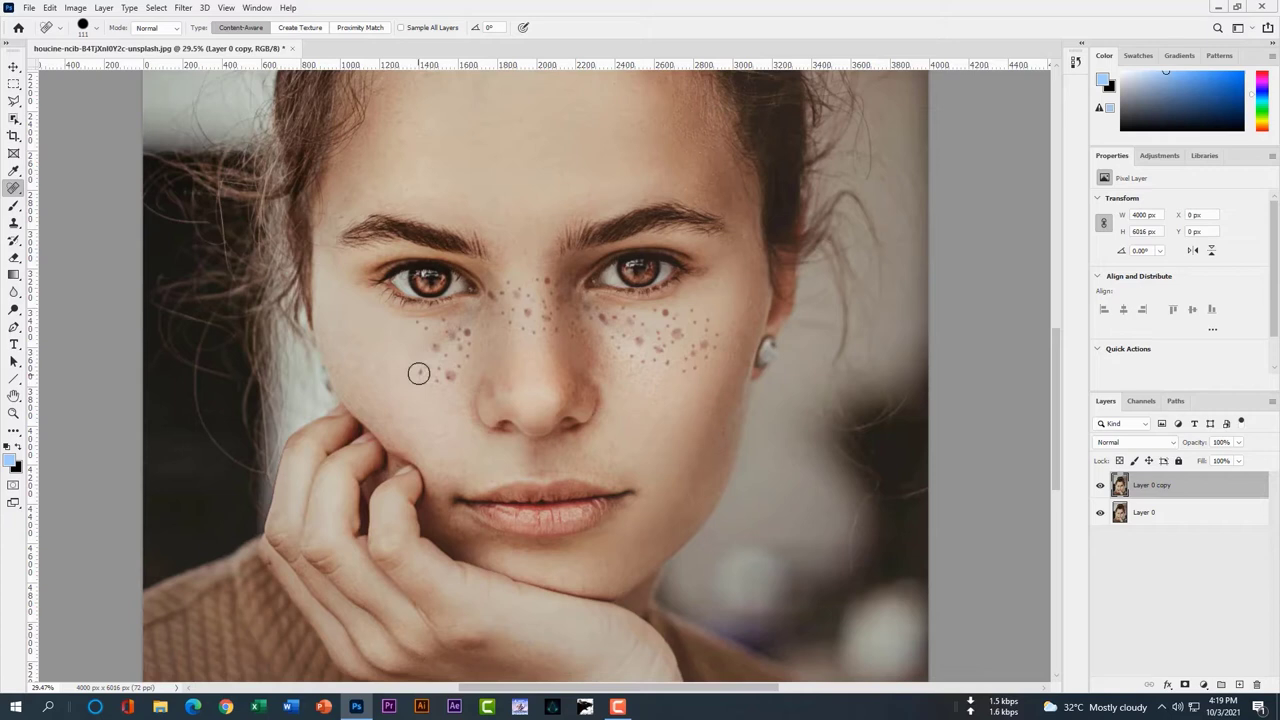
- Heal the freckles near the nose, below the left eye and at the nose bridge
left_click(447, 376)
left_click(458, 360)
left_click(466, 352)
left_click(466, 330)
left_click(449, 340)
left_click(446, 324)
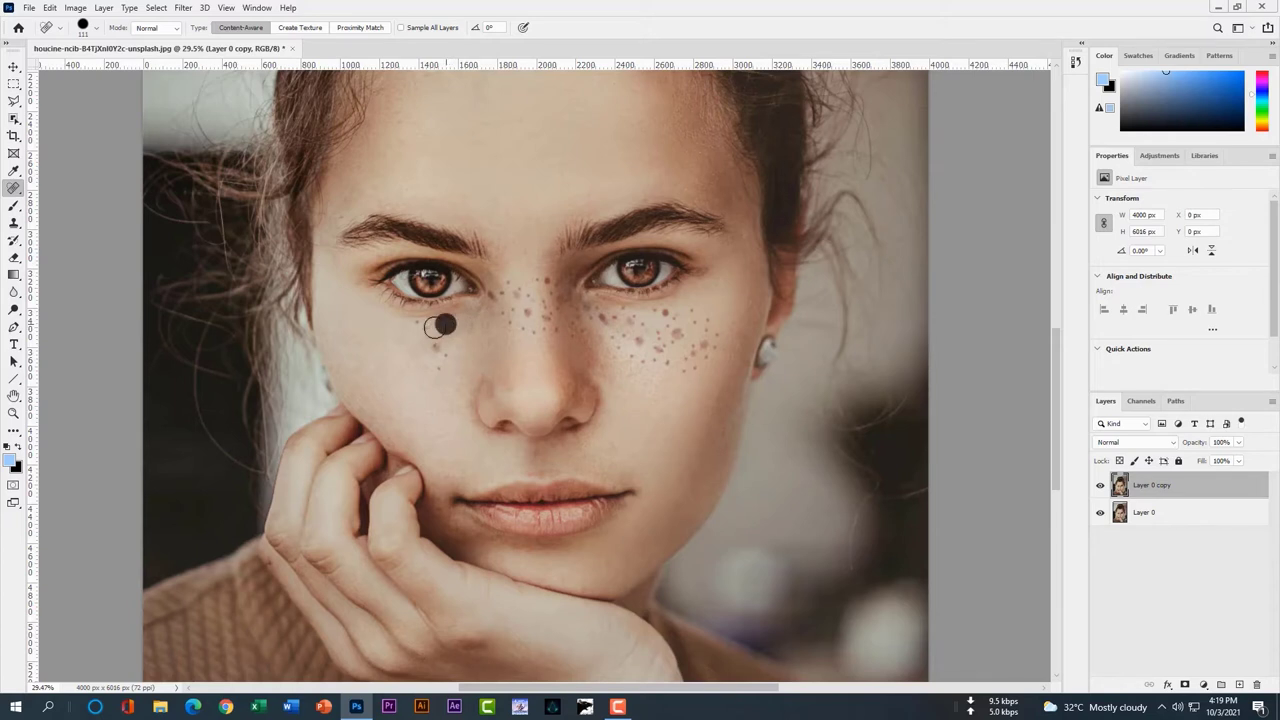
left_click(436, 348)
left_click(439, 353)
left_click(444, 360)
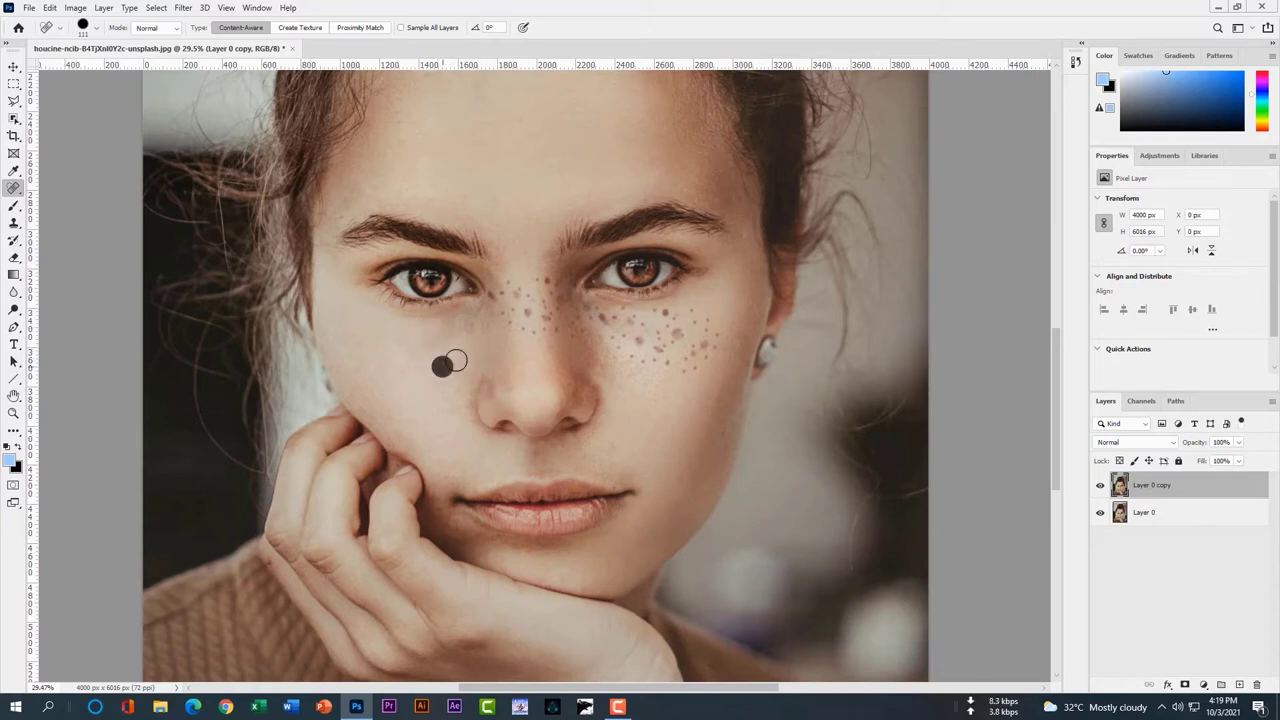
left_click(497, 296)
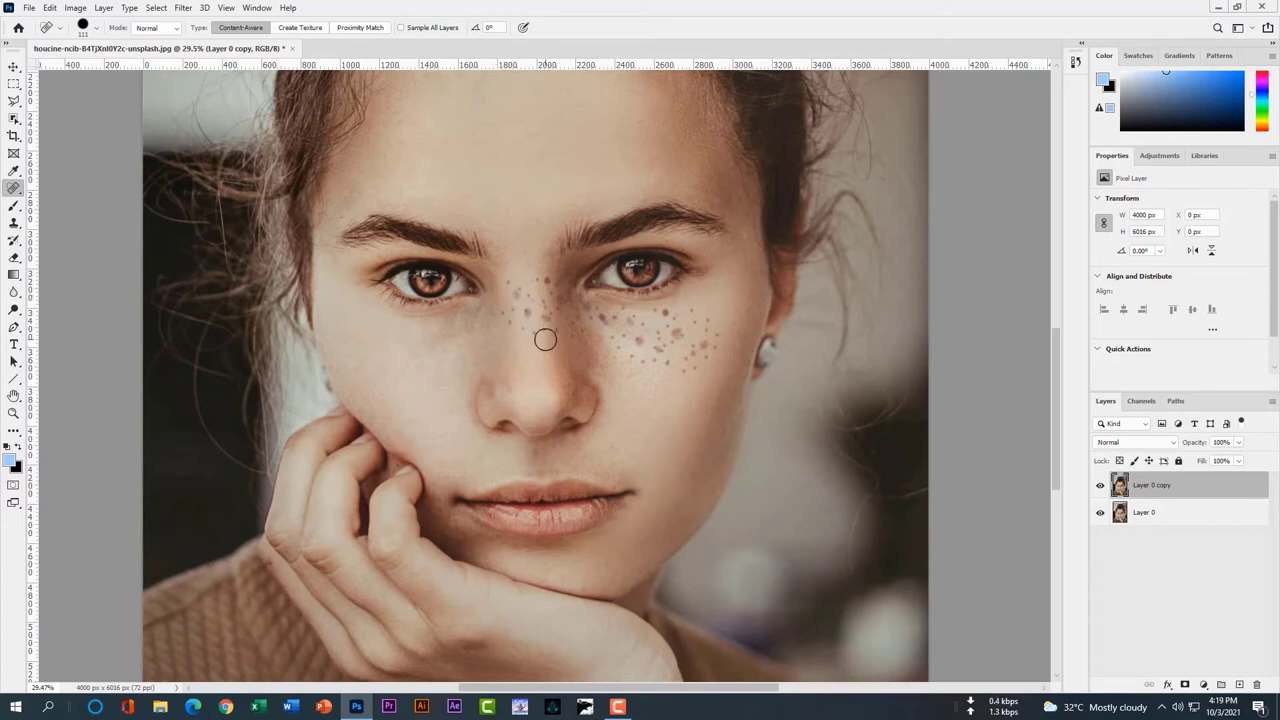
- Spot-heal each of the roughly thirteen freckles remaining on the nose bridge
left_click(517, 291)
left_click(499, 311)
left_click(511, 321)
left_click(524, 321)
left_click(541, 282)
left_click(548, 299)
left_click(541, 323)
left_click(554, 332)
left_click(558, 307)
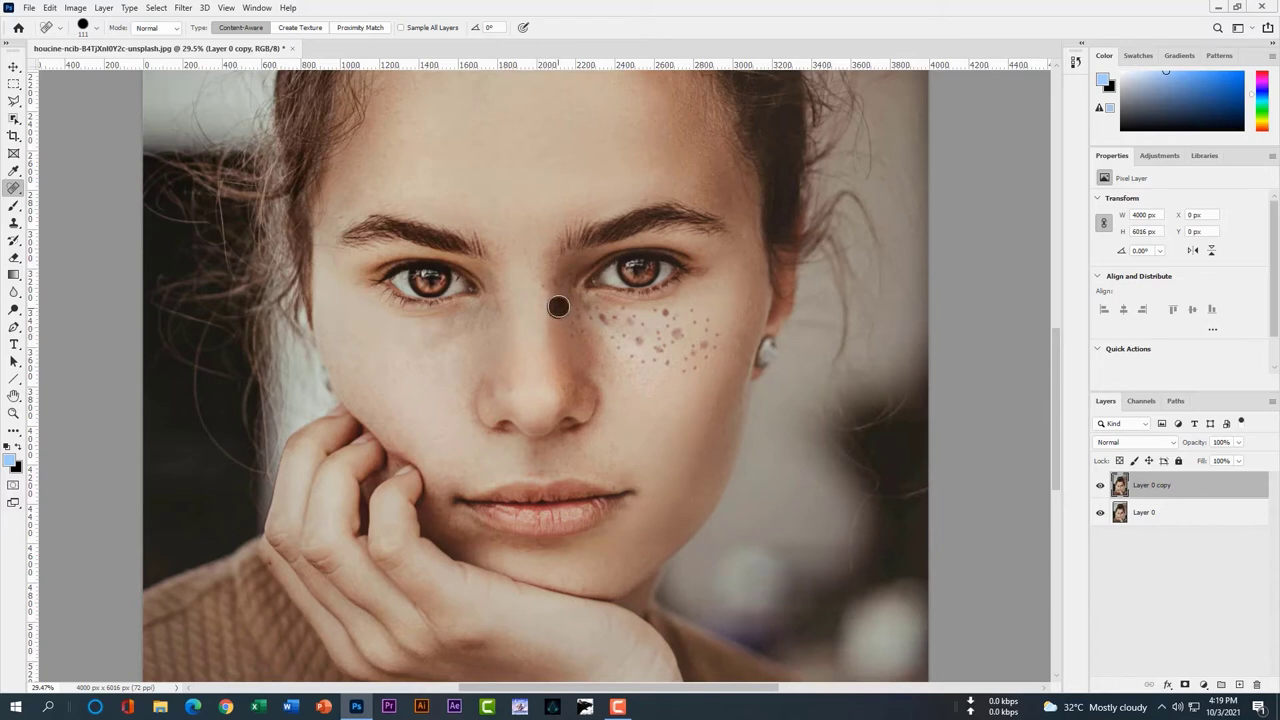
left_click(538, 284)
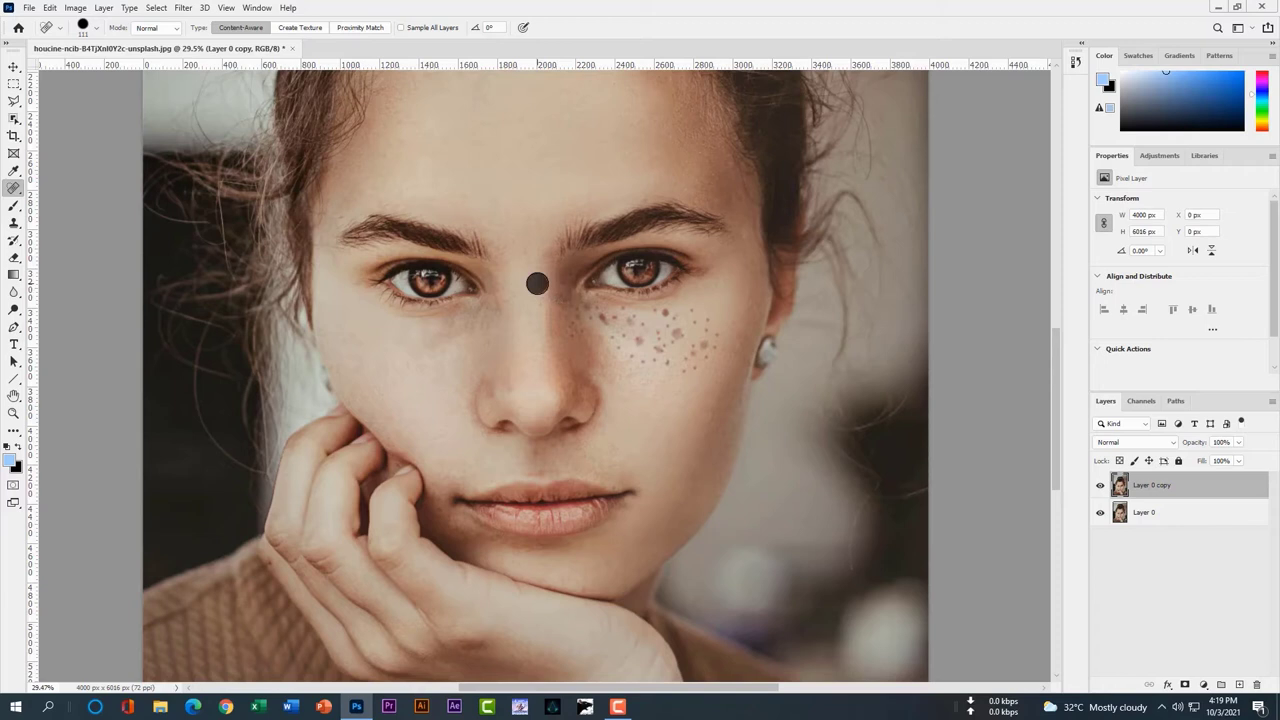
left_click(560, 303)
left_click(558, 302)
left_click(579, 332)
- Switch to the Healing Brush Tool and dismiss the missing source-point warning
right_click(10, 188)
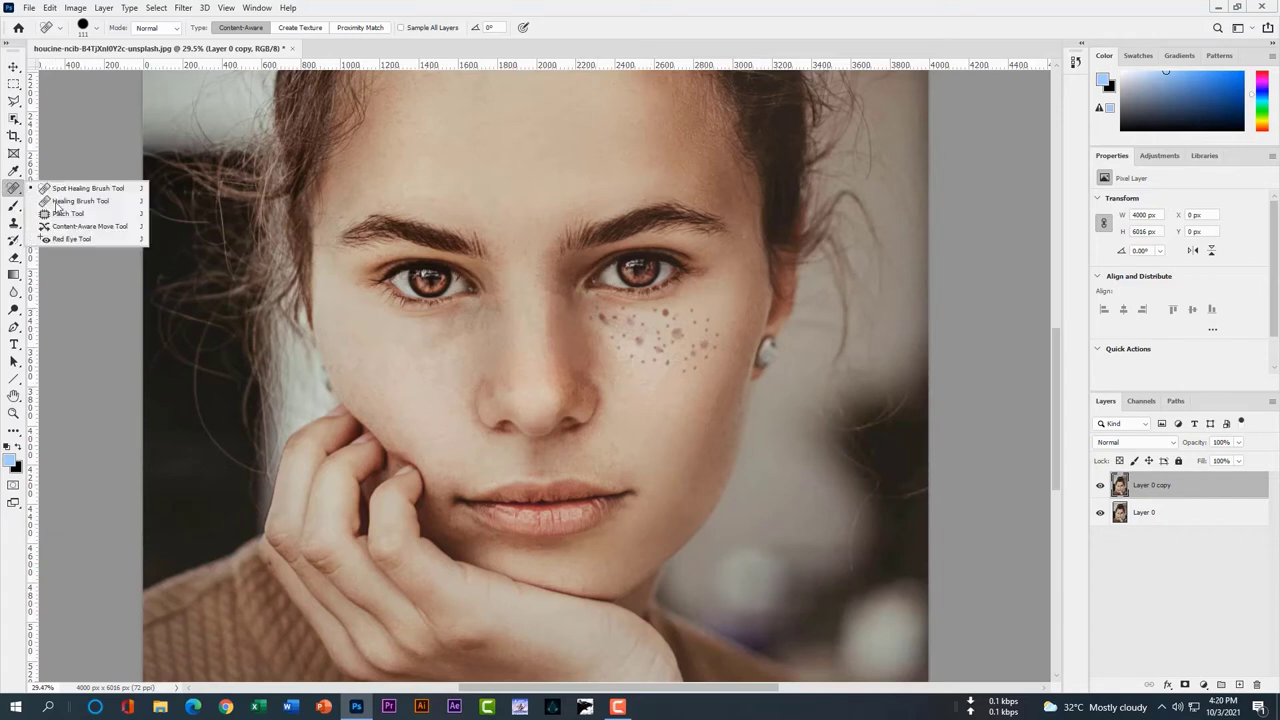
left_click(70, 205)
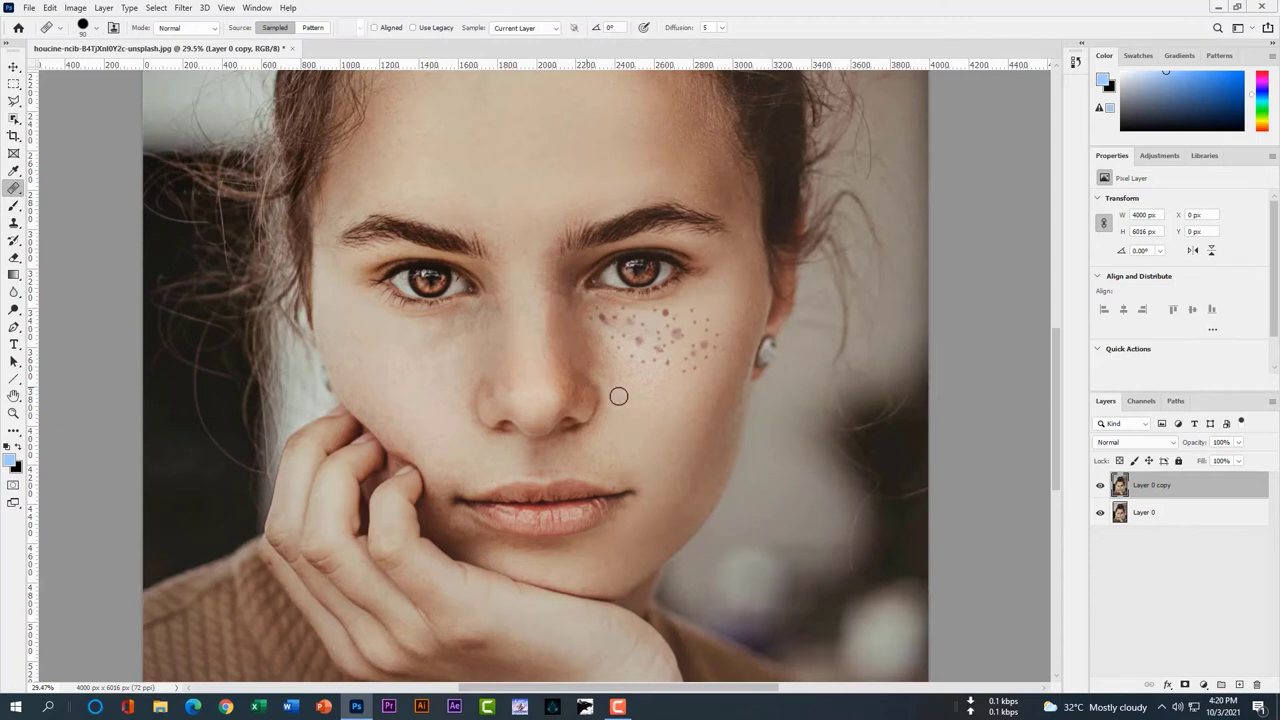
left_click(640, 342)
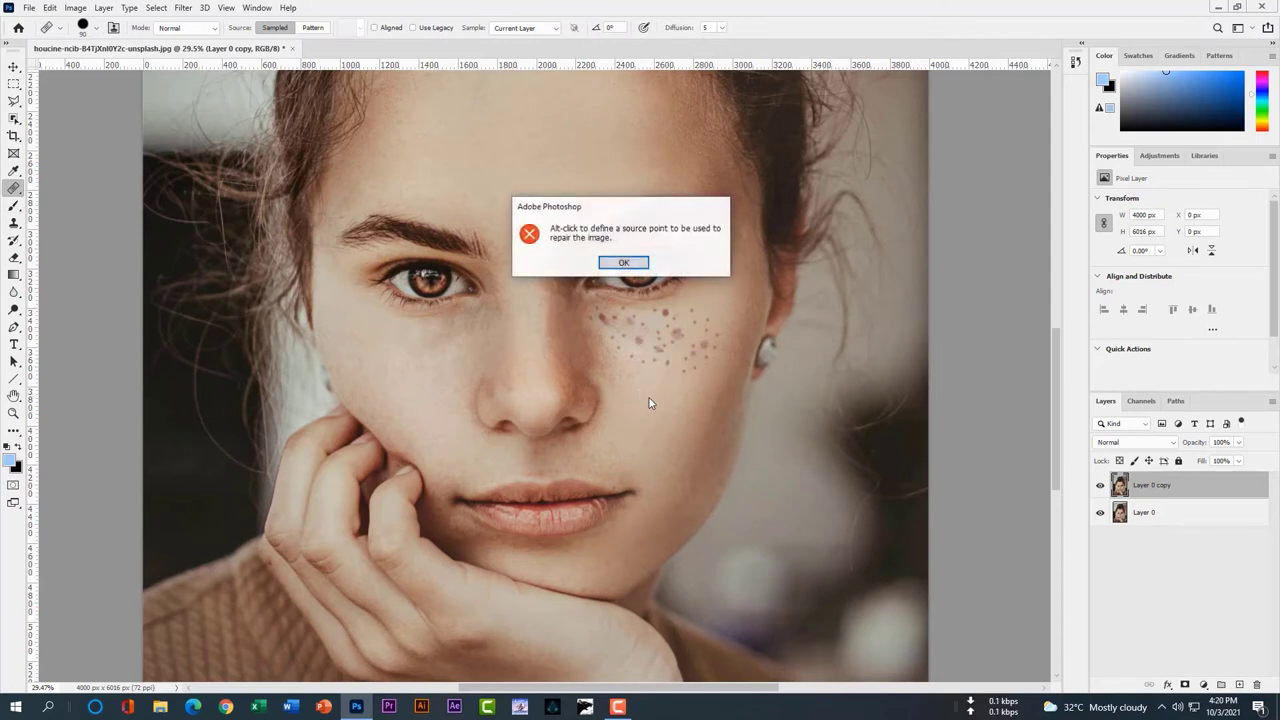
left_click(620, 265)
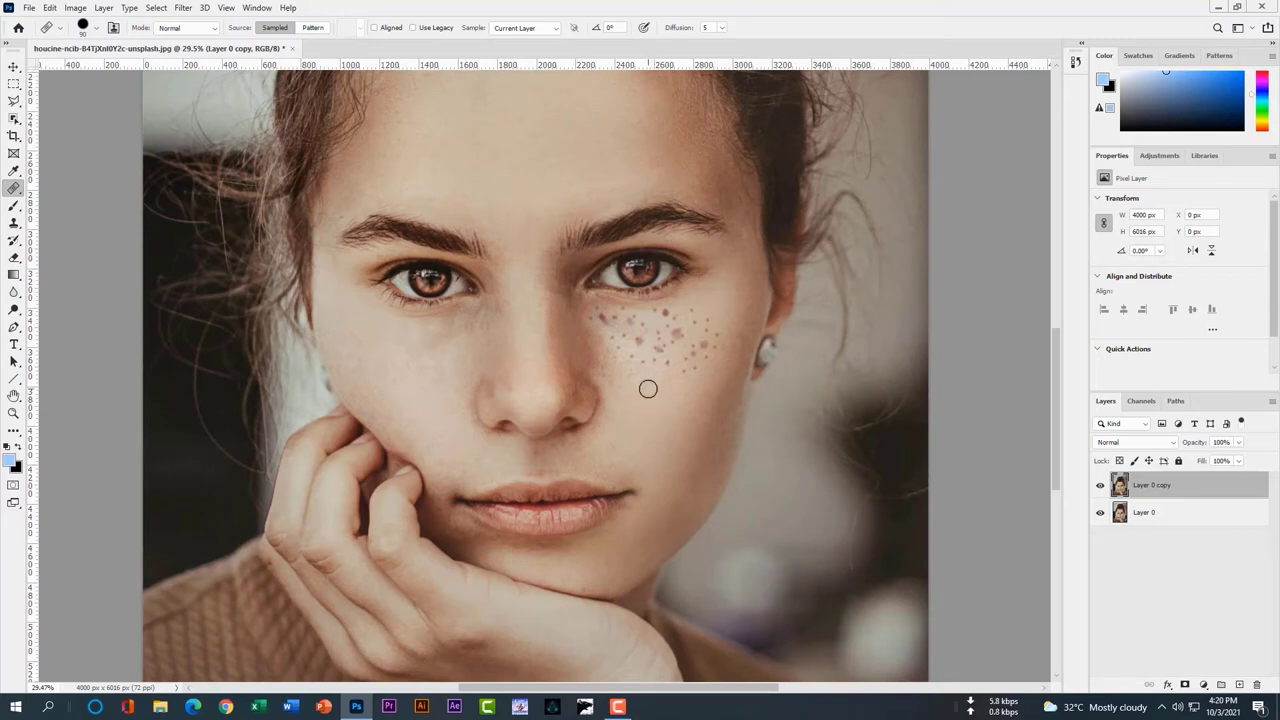
- Sample clean cheek skin as the source and paint it over right-cheek freckles
left_click(647, 388, "alt")
left_click(641, 393, "alt")
left_click(639, 388, "alt")
- Return to the Spot Healing Brush and heal freckles across the right cheek
right_click(14, 188)
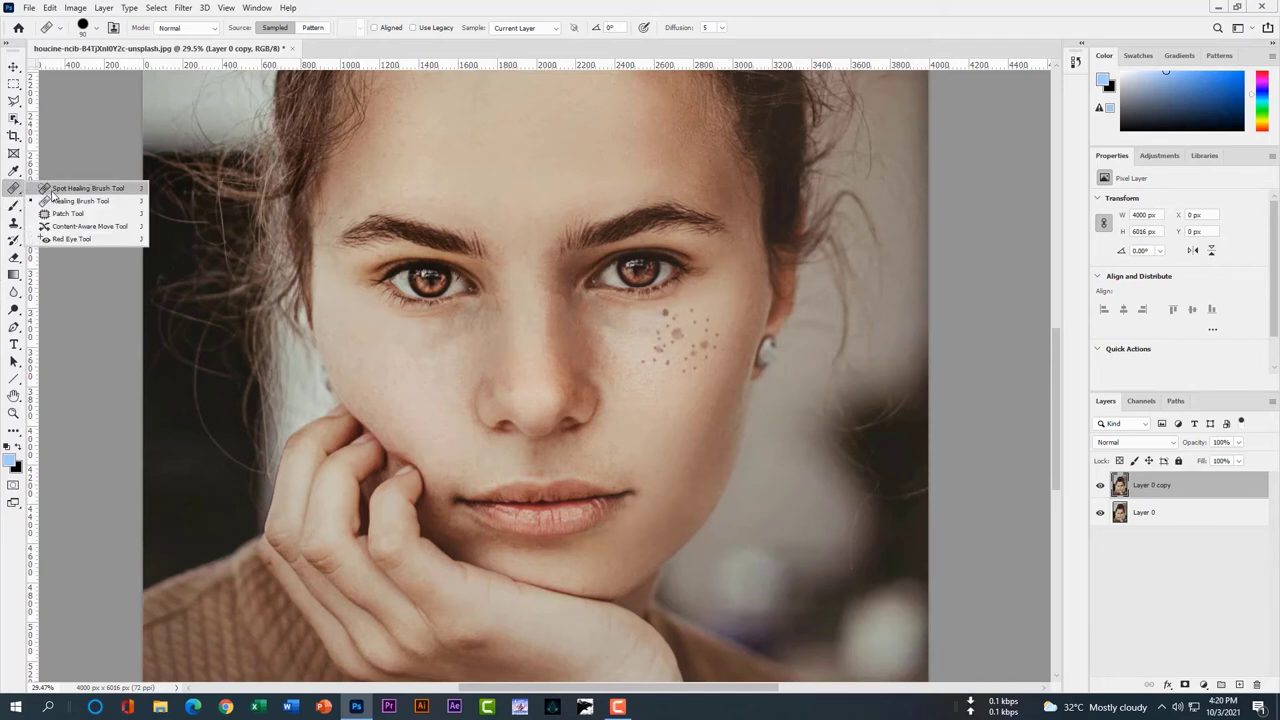
left_click(54, 193)
left_click(665, 313)
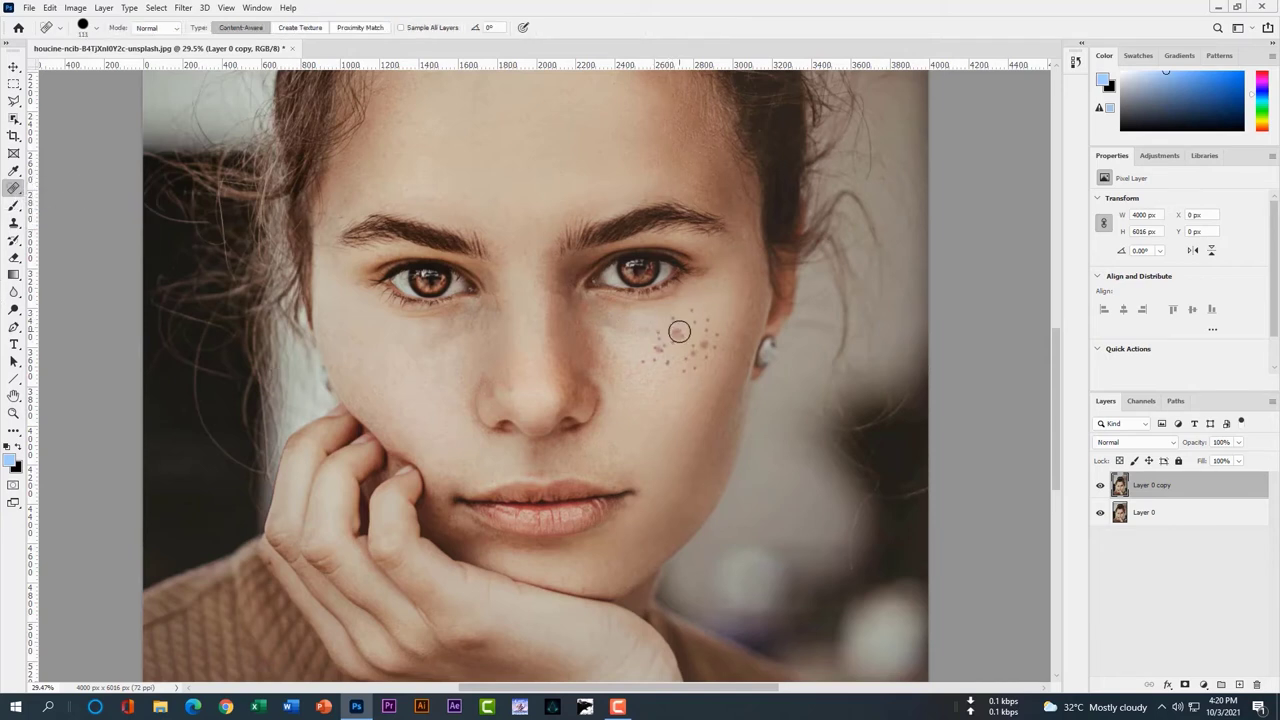
left_click(679, 331)
left_click(708, 344)
left_click(717, 342)
left_click(695, 324)
left_click(691, 354)
left_click(697, 366)
left_click(679, 362)
left_click(680, 357)
left_click(669, 360)
- Heal the remaining freckles just below the right eye
left_click(654, 352)
left_click(664, 344)
left_click(667, 339)
left_click(668, 332)
left_click(673, 322)
- Heal the spots beside the nose and between the nose and right eye
left_click(601, 319)
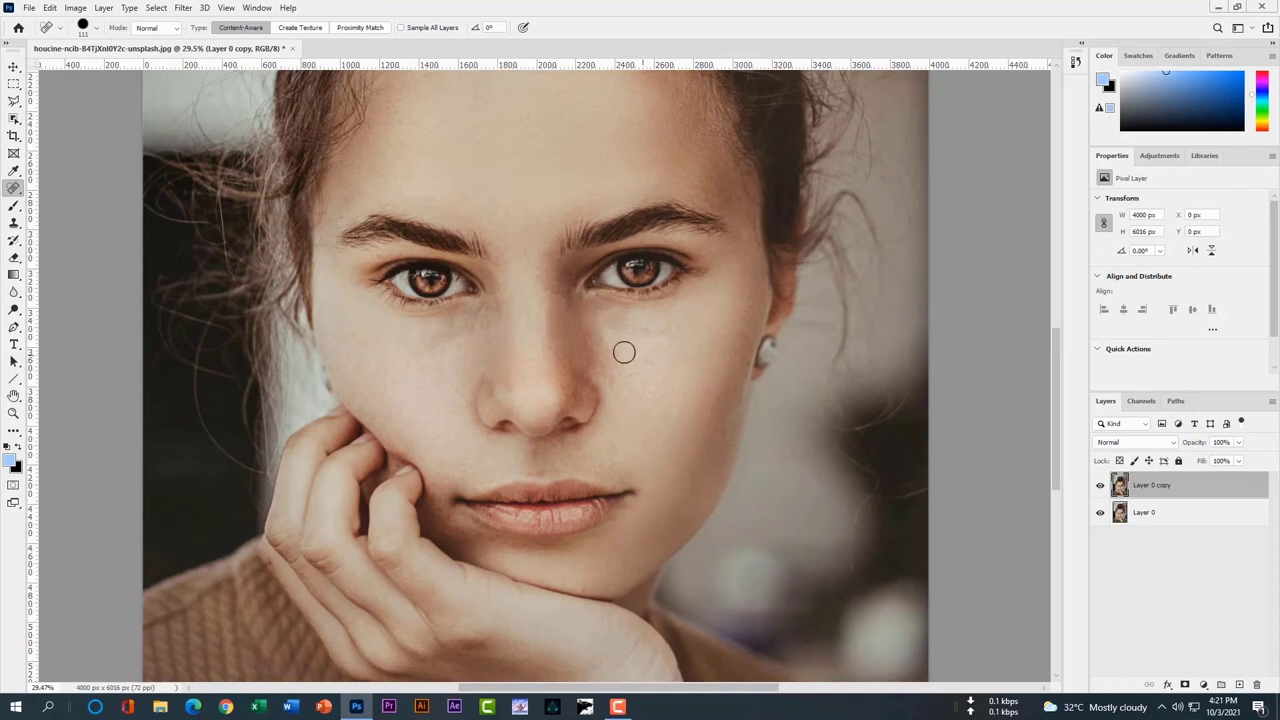
left_click(596, 320)
left_click(598, 343)
left_click(598, 350)
left_click(605, 369)
left_click(611, 357)
left_click(595, 358)
left_click(590, 345)
left_click(594, 329)
left_click(596, 315)
- Brush a streak downward beside the nose, fix one last spot, and zoom out
mouse_move(594, 319)
left_mouse_down()
mouse_move(601, 390)
mouse_move(616, 375)
left_mouse_up()
left_click(595, 353)
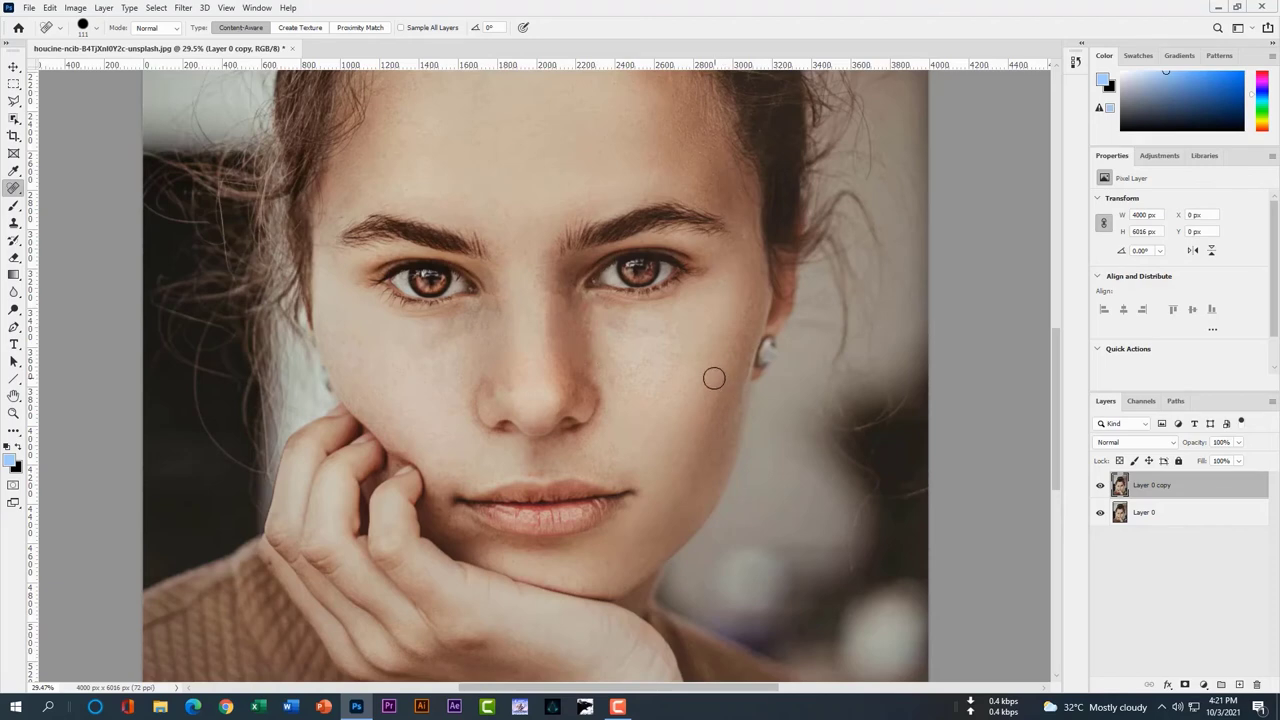
scroll(713, 377, "down", 1)
scroll(713, 377, "down", 3)
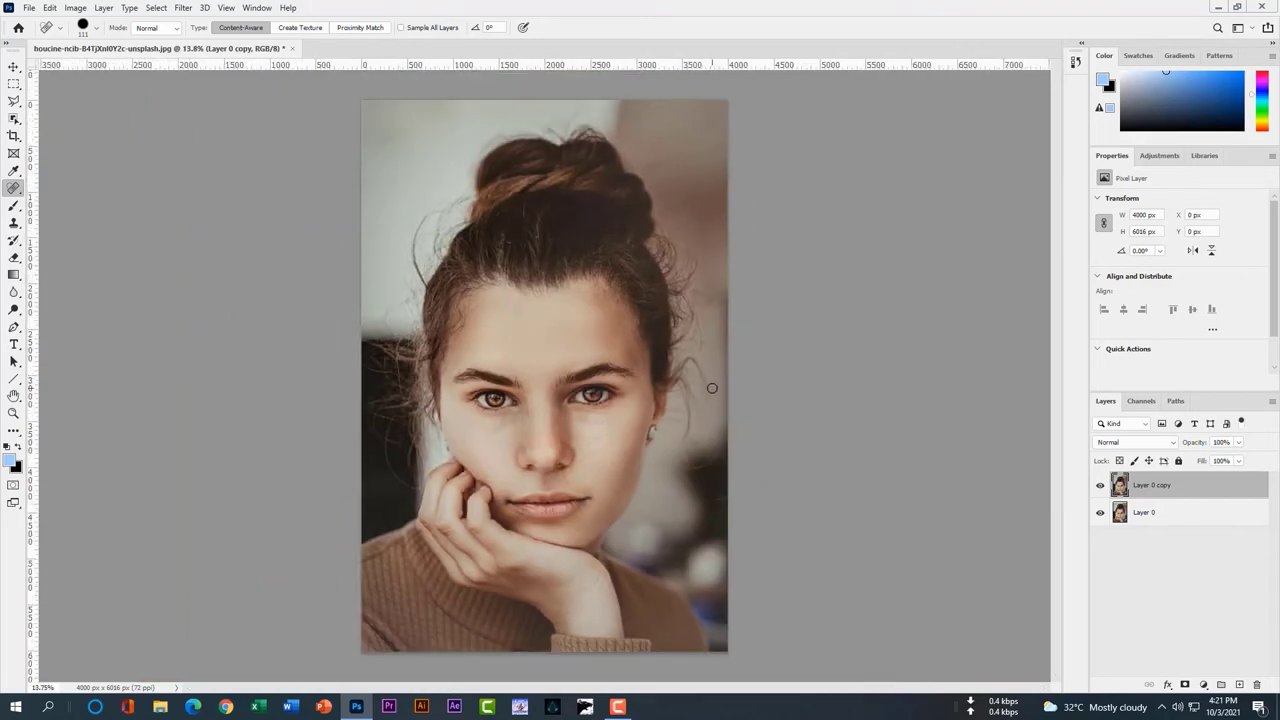
- Select the Red Eye Tool and darken the left eye's pupil and iris
right_click(14, 188)
left_click(70, 236)
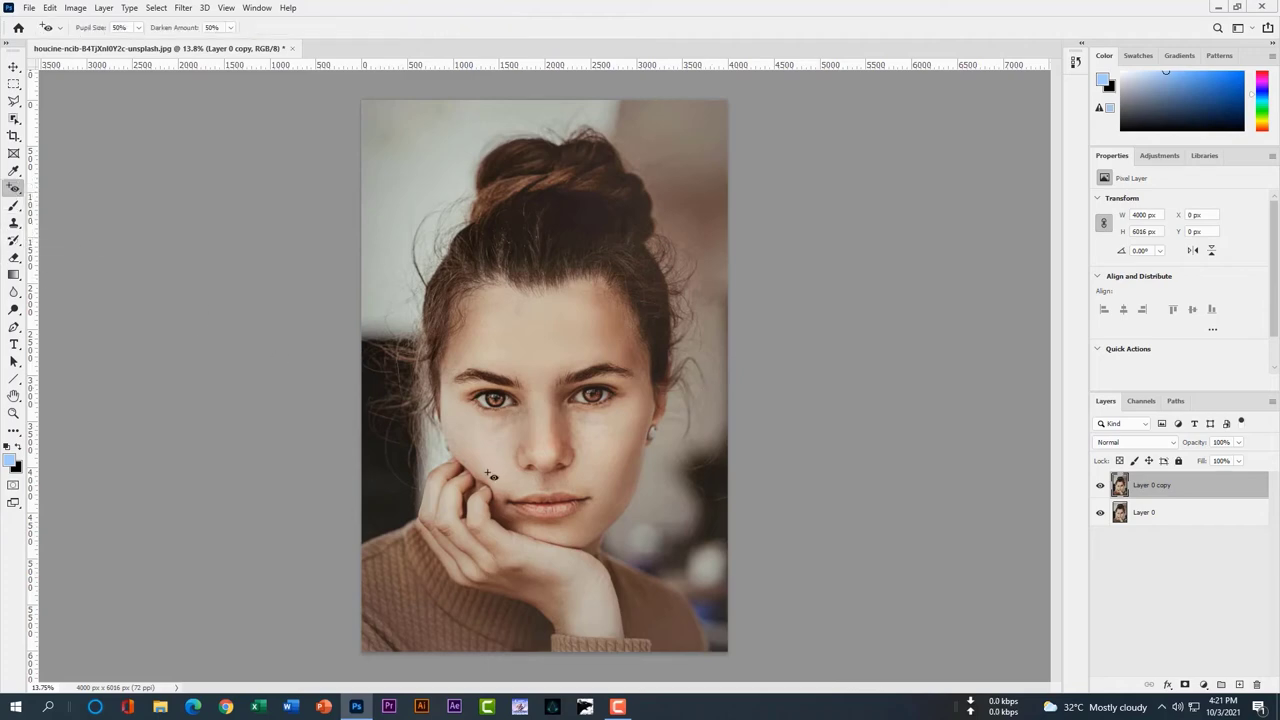
scroll(504, 437, "up", 8)
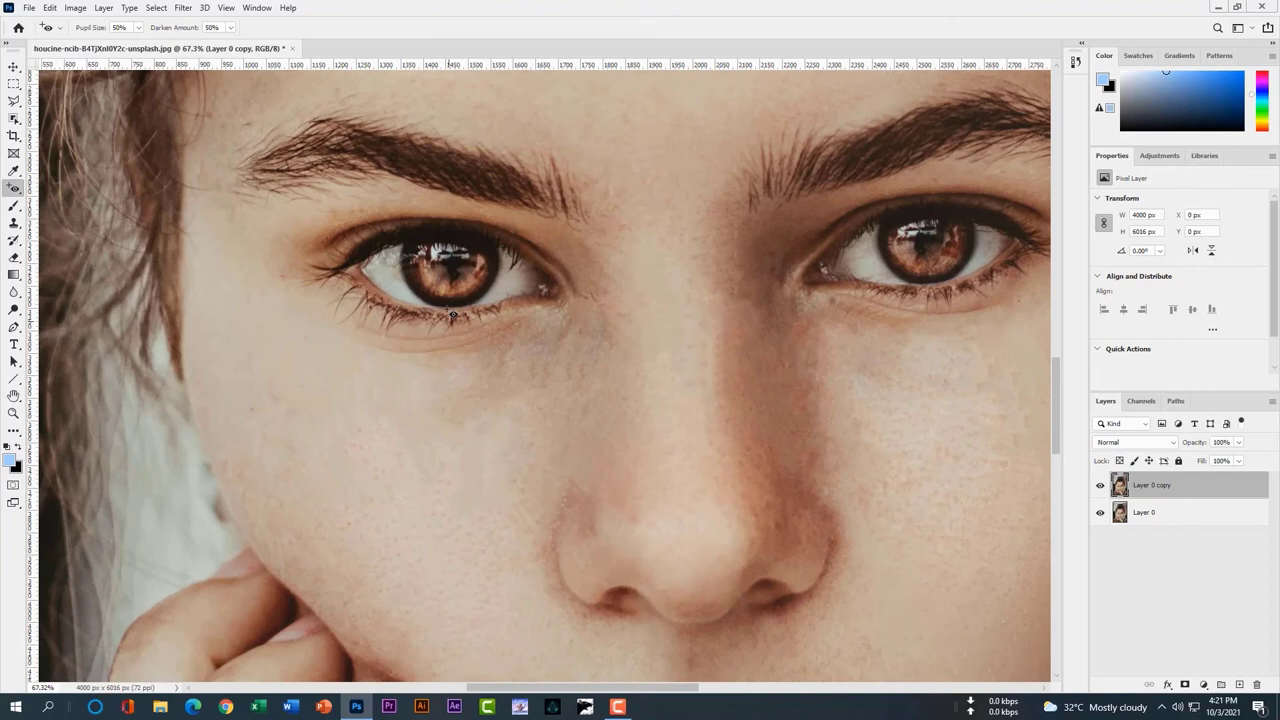
left_click(452, 289)
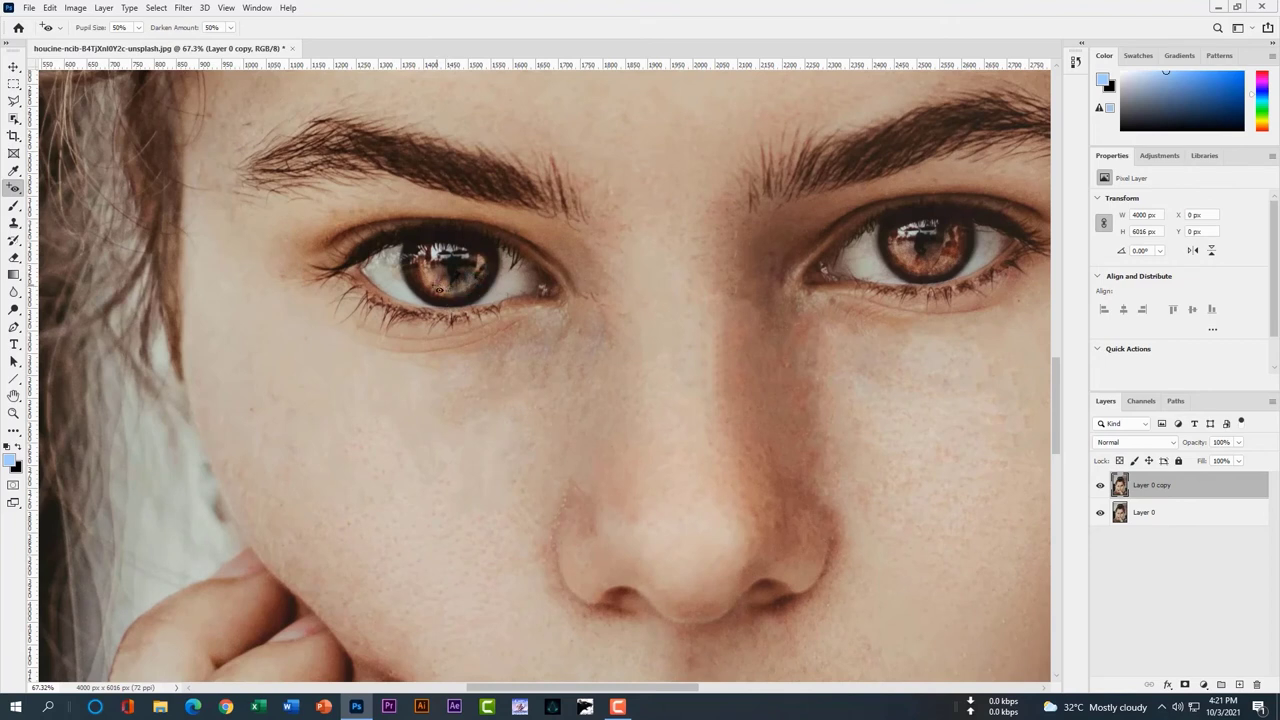
left_click(430, 275)
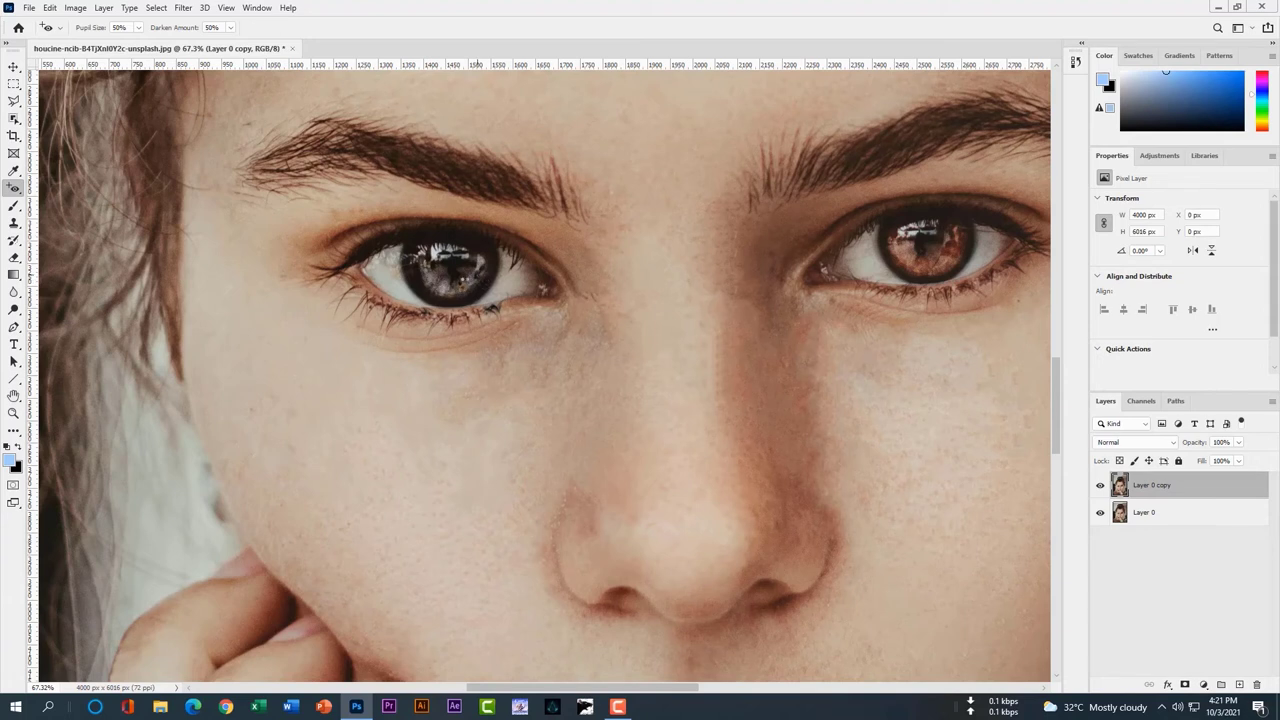
left_click(481, 226)
- Darken the right eye's iris all around with the Red Eye Tool
left_click(931, 251)
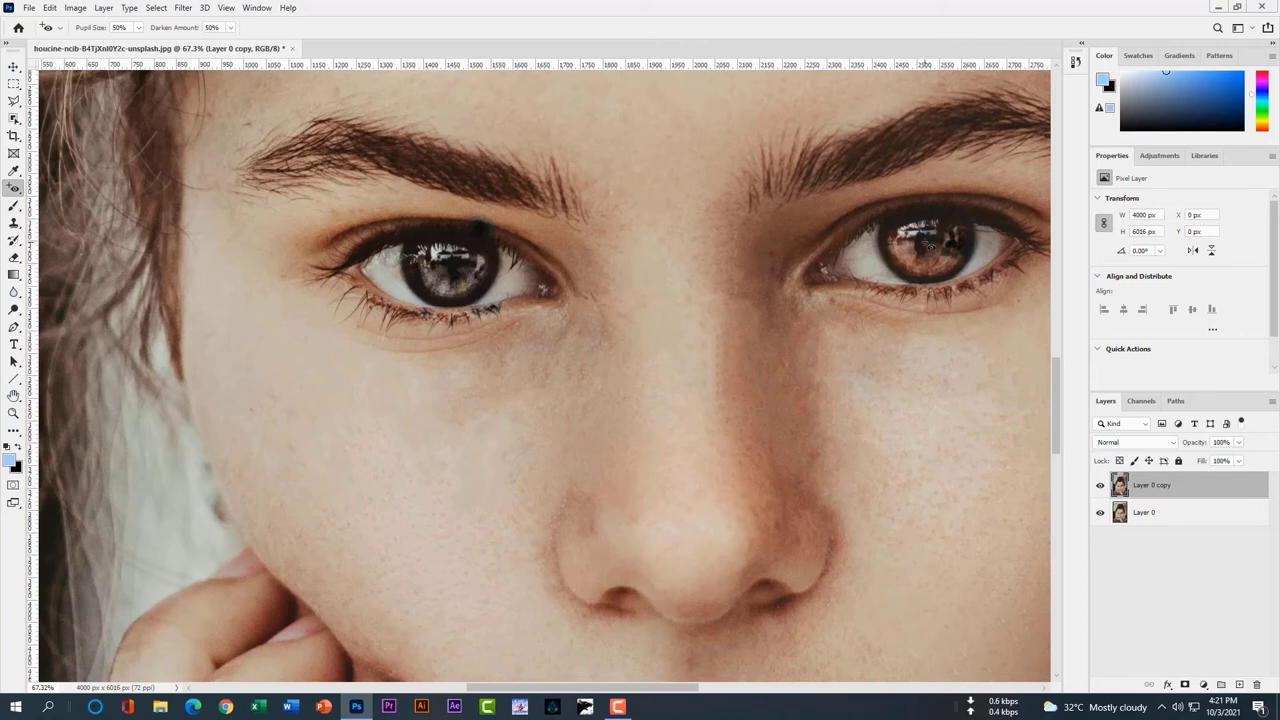
left_click(911, 248)
left_click(910, 249)
left_click(922, 258)
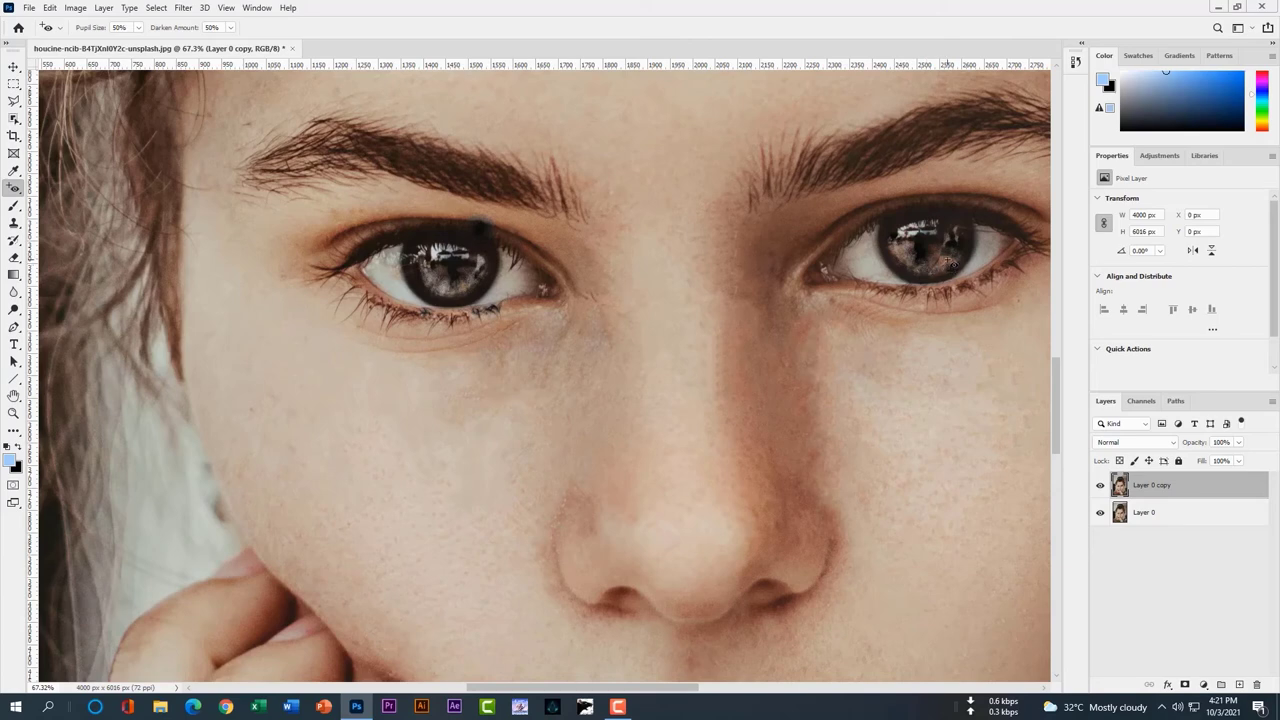
scroll(916, 291, "down", 8)
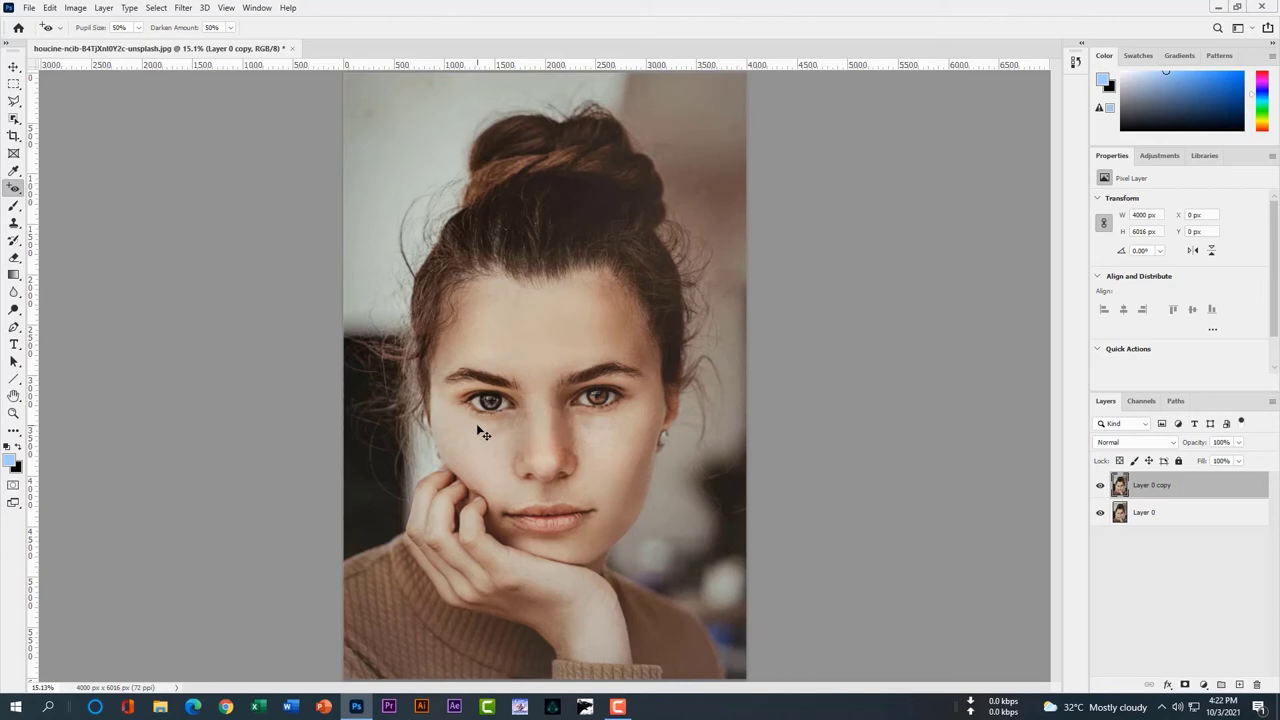
scroll(500, 418, "up", 3)
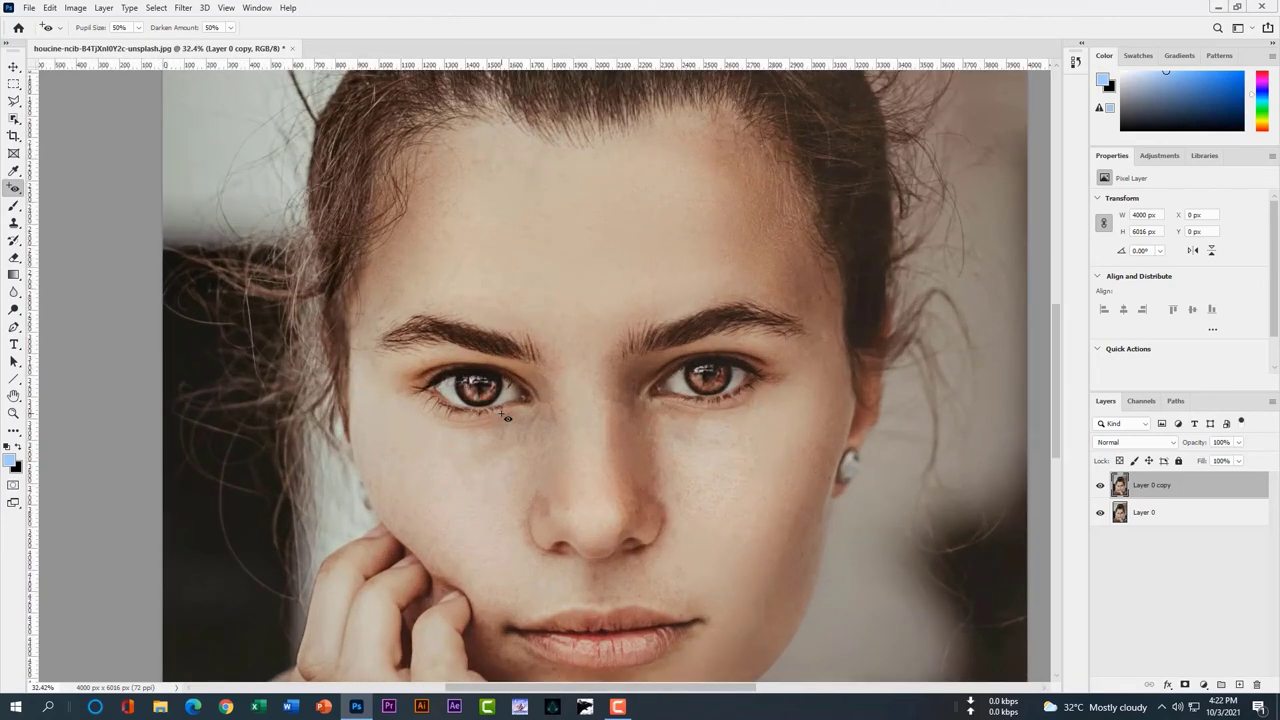
scroll(507, 418, "down", 2)
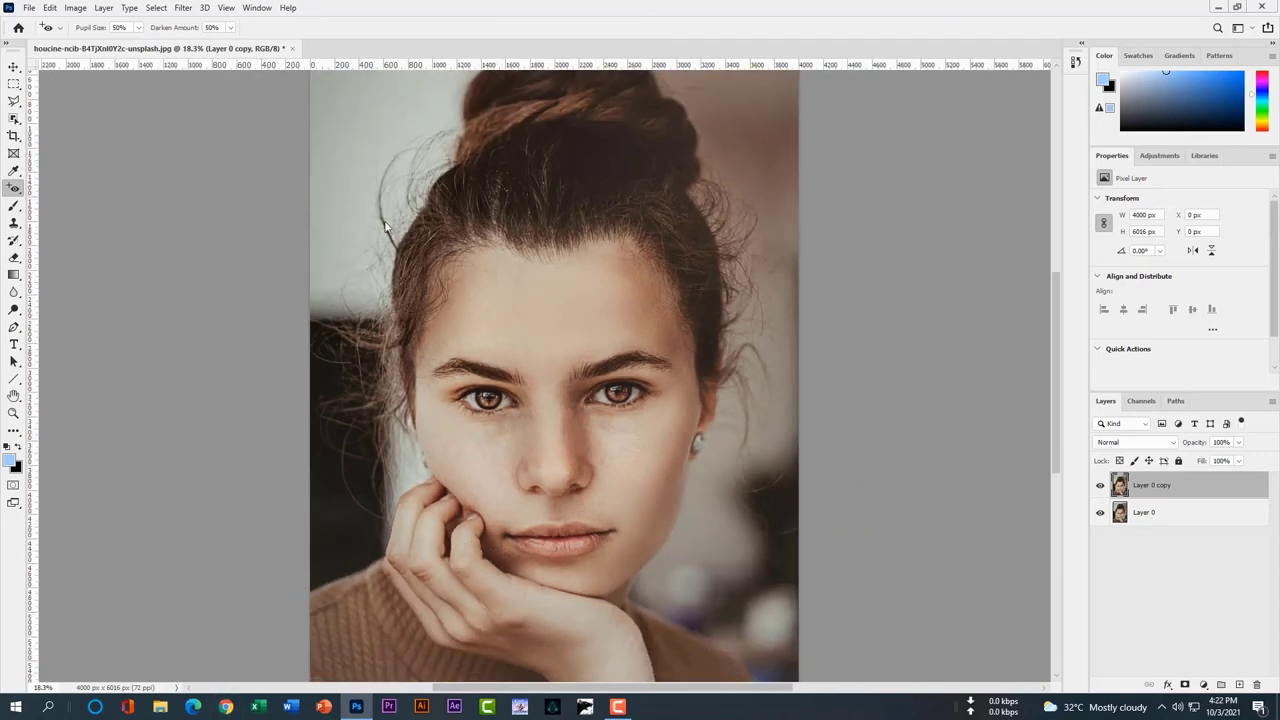
- In Chrome, search Google Images for 'red eye photo'
left_click(226, 706)
type("re")
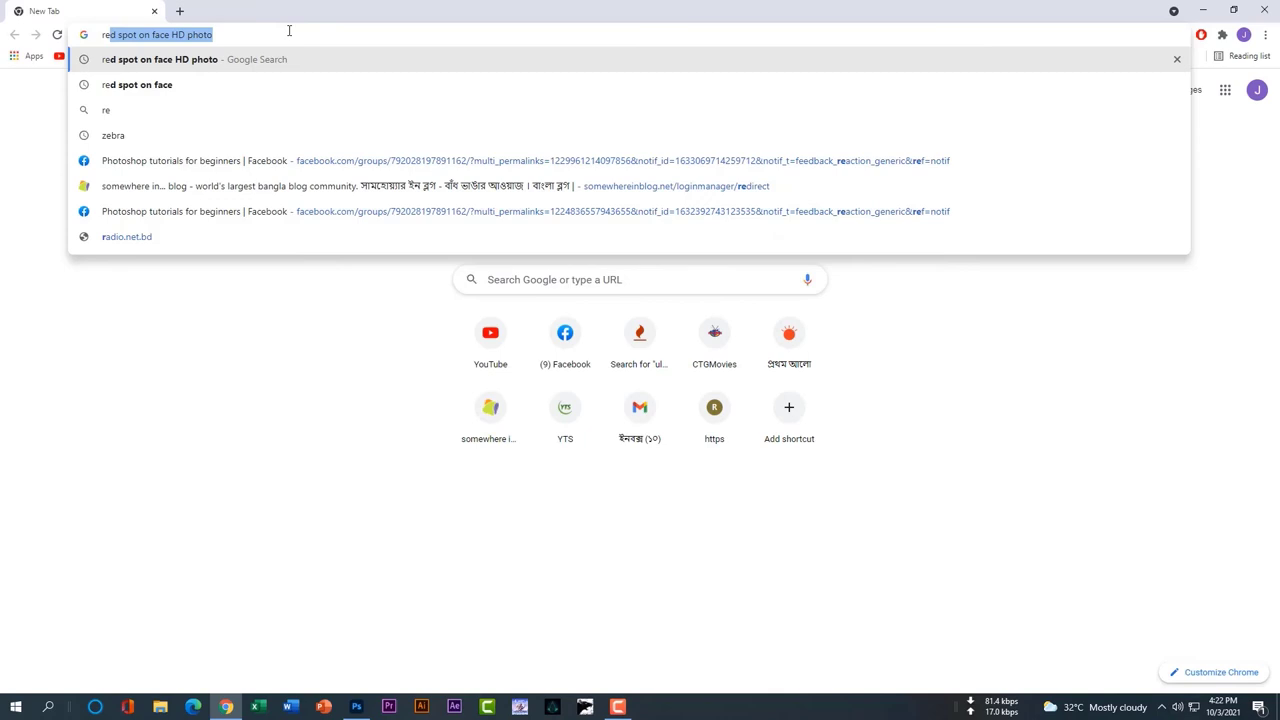
type("d eye")
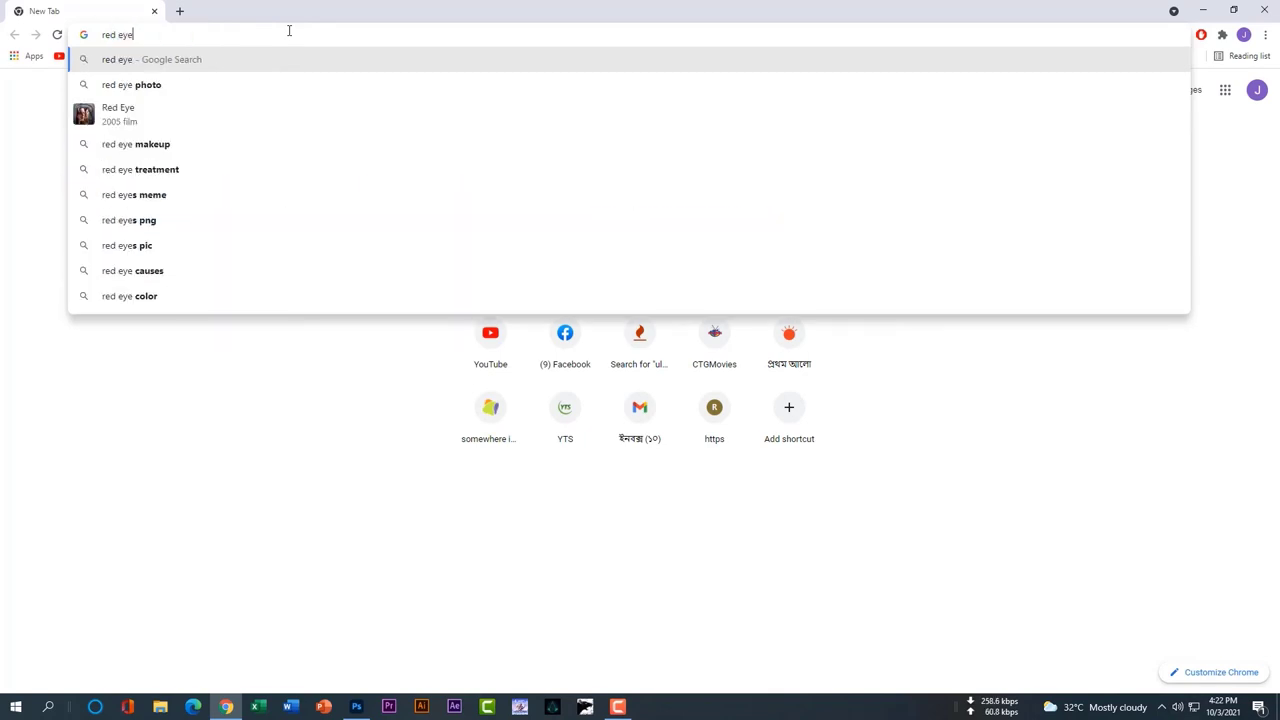
key("Down")
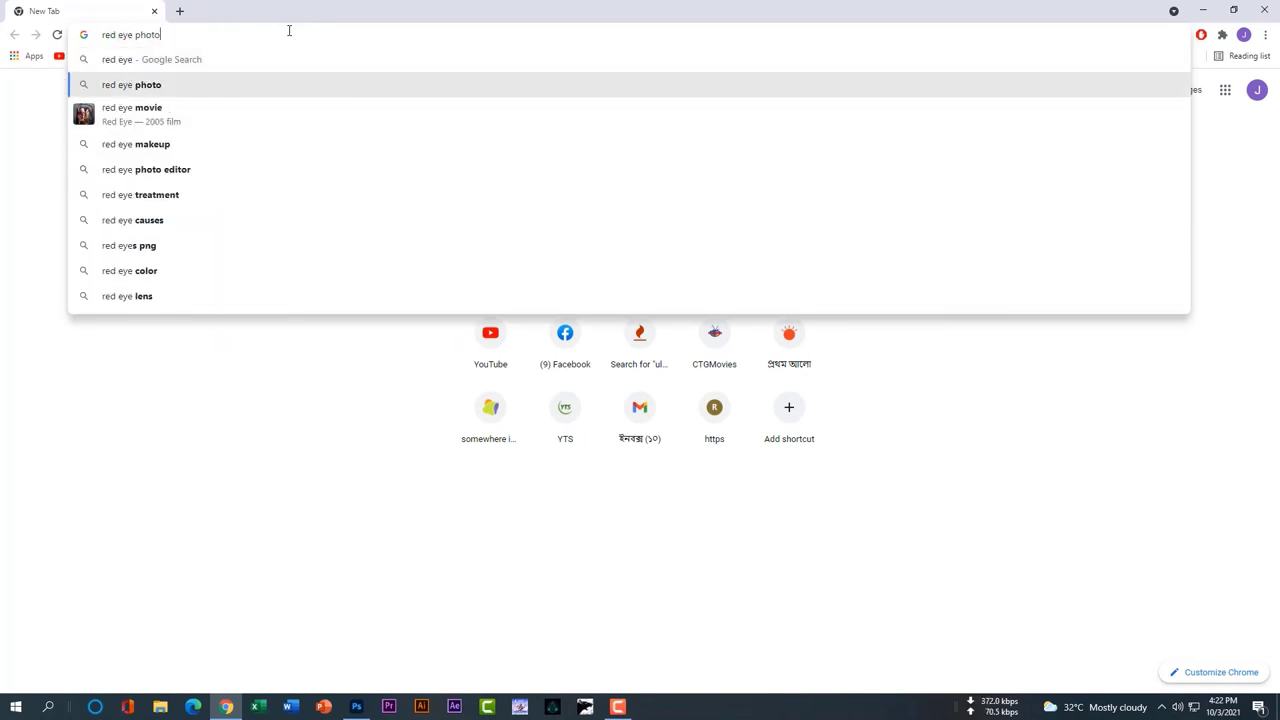
key("Return")
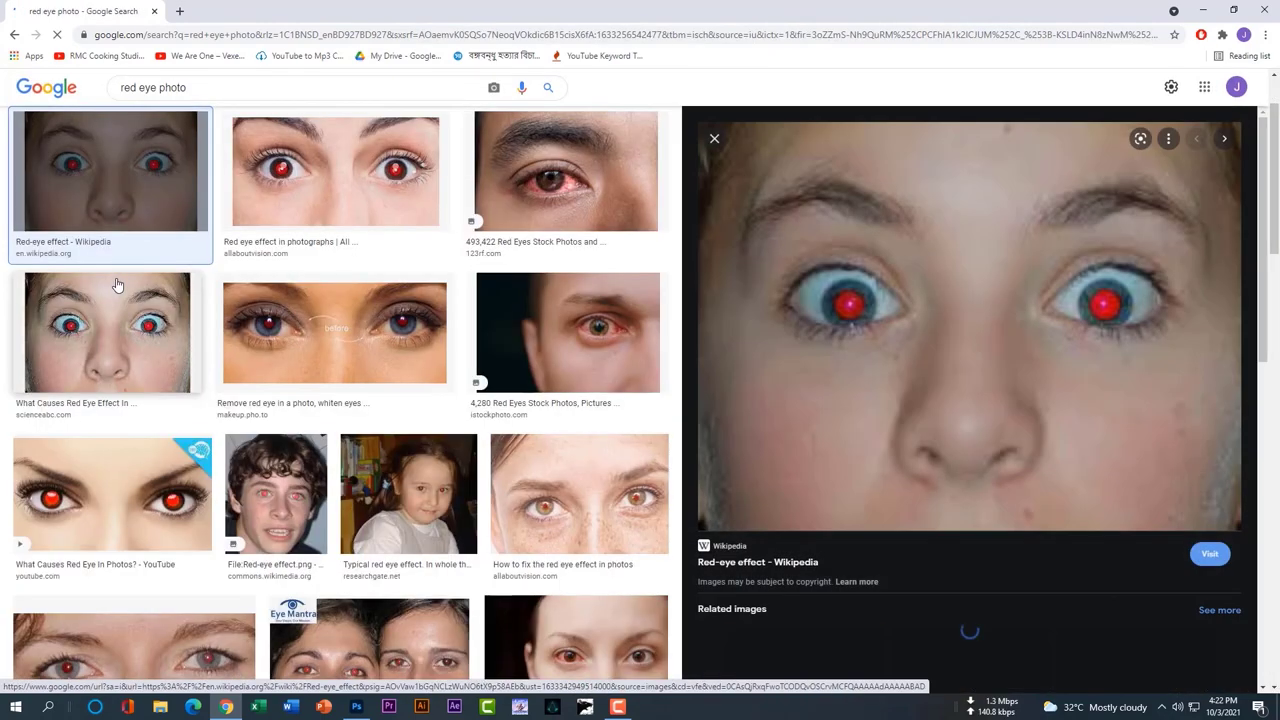
- Save the previewed red-eye image as BoldRedEye.jpg in the 01 Images folder
right_click(865, 291)
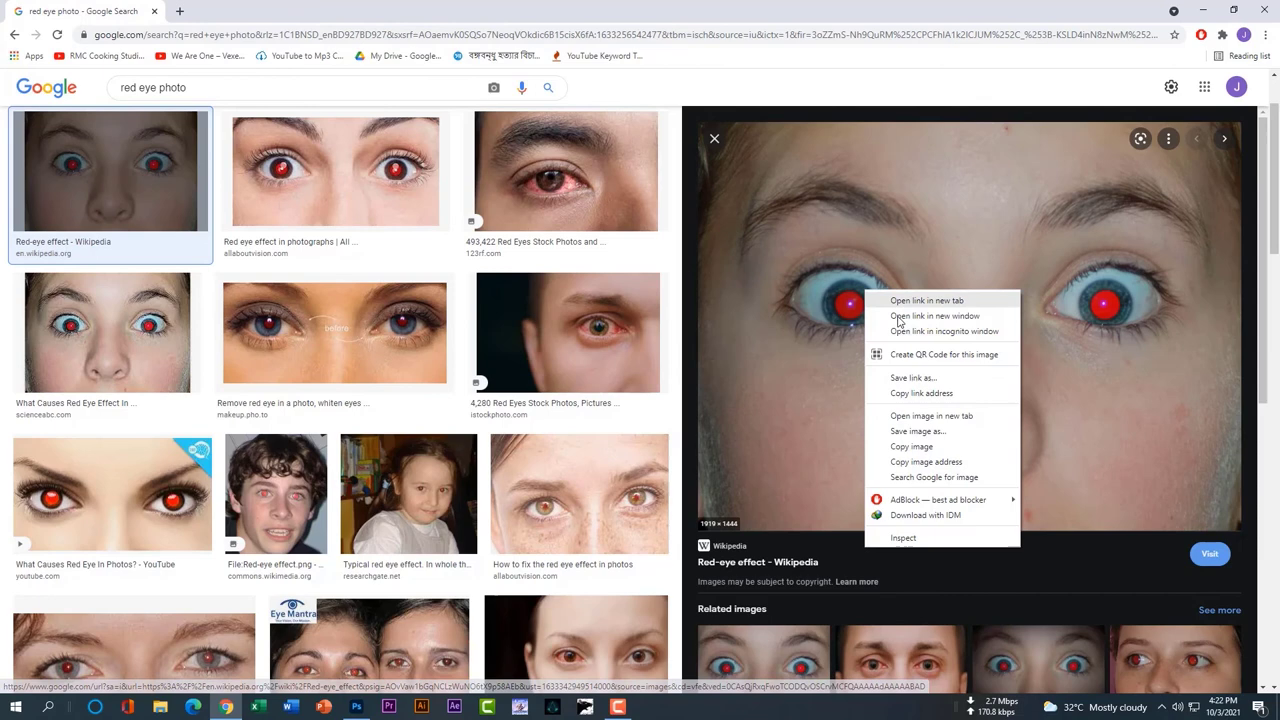
left_click(912, 431)
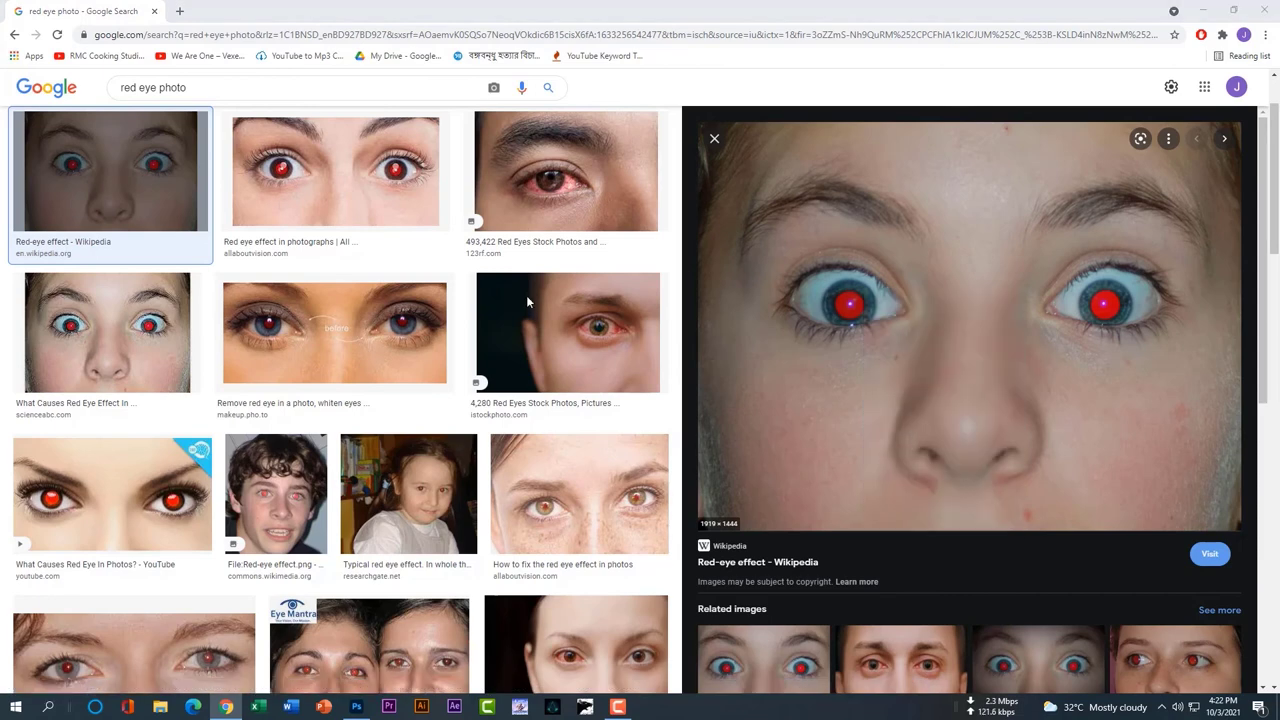
left_click(598, 219)
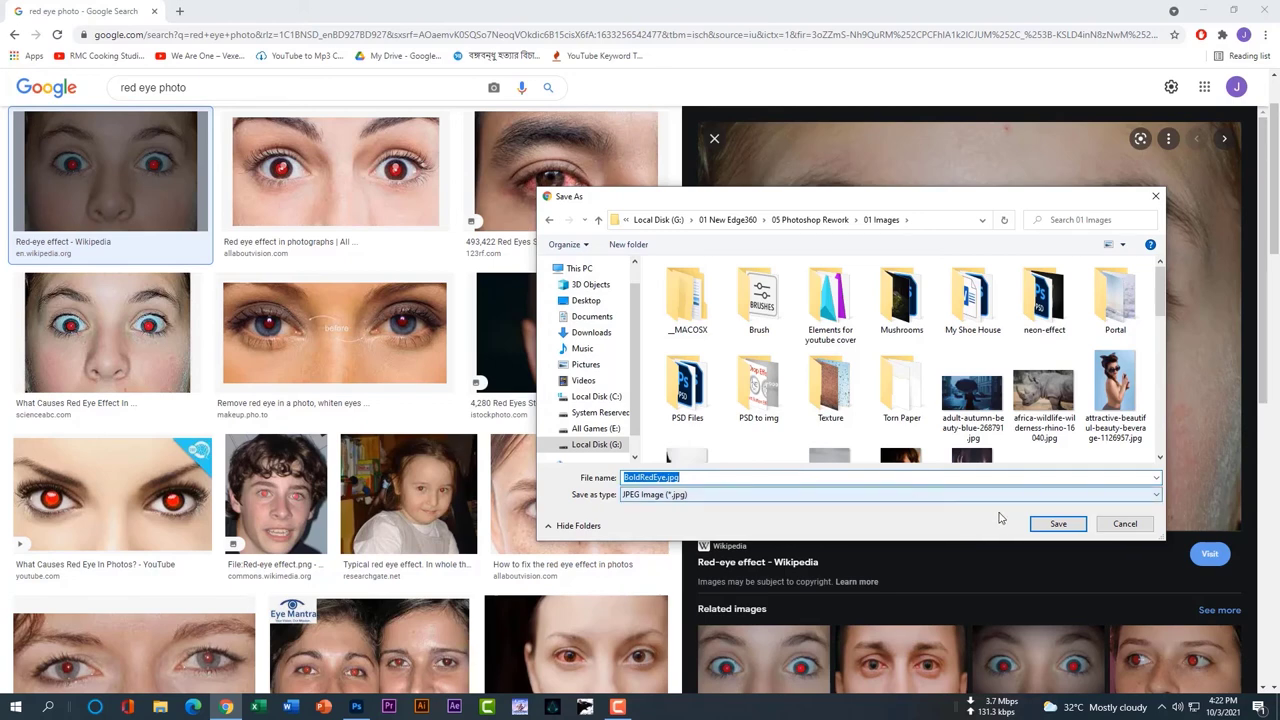
left_click(1050, 525)
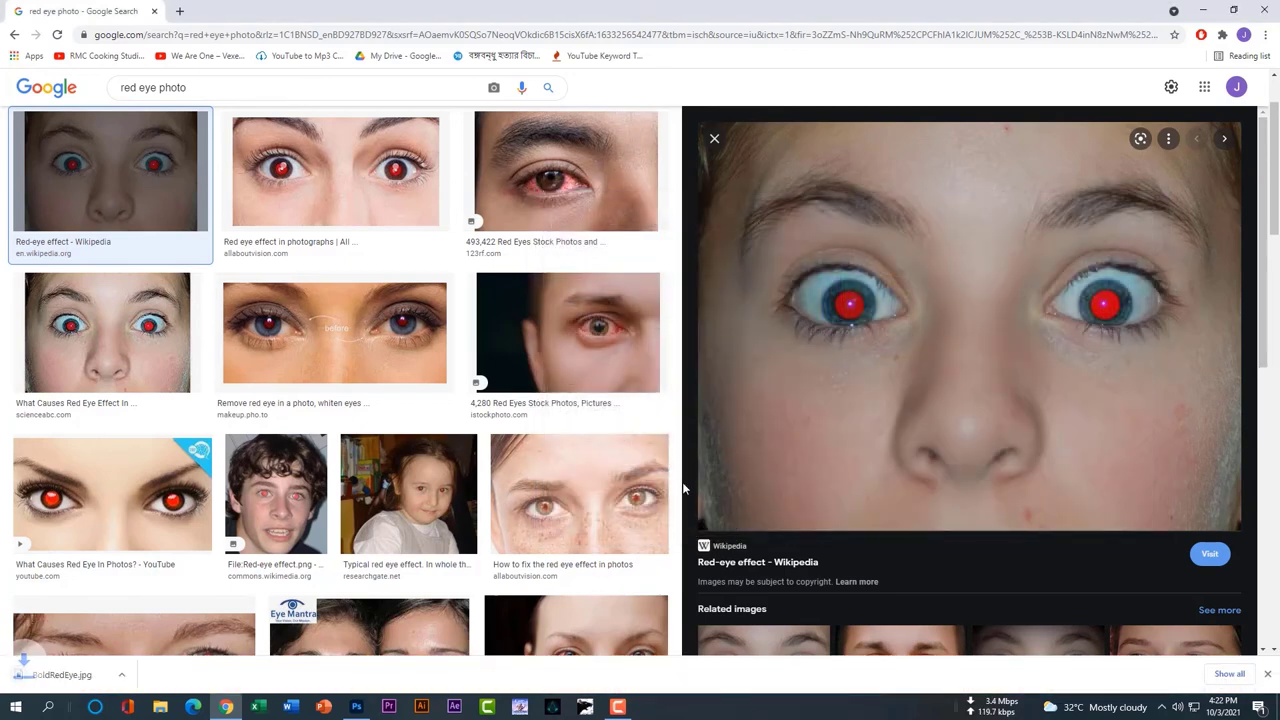
- Open BoldRedEye.jpg in Photoshop as a new document
left_click(286, 609)
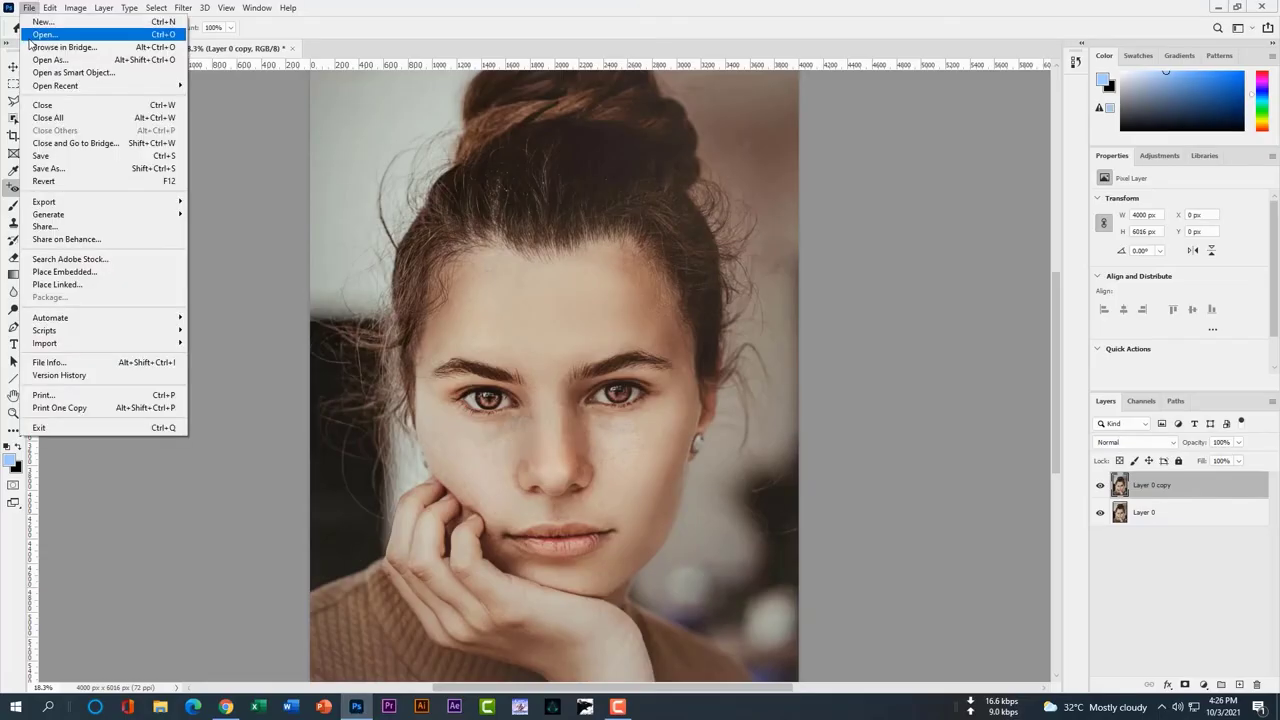
key("Escape")
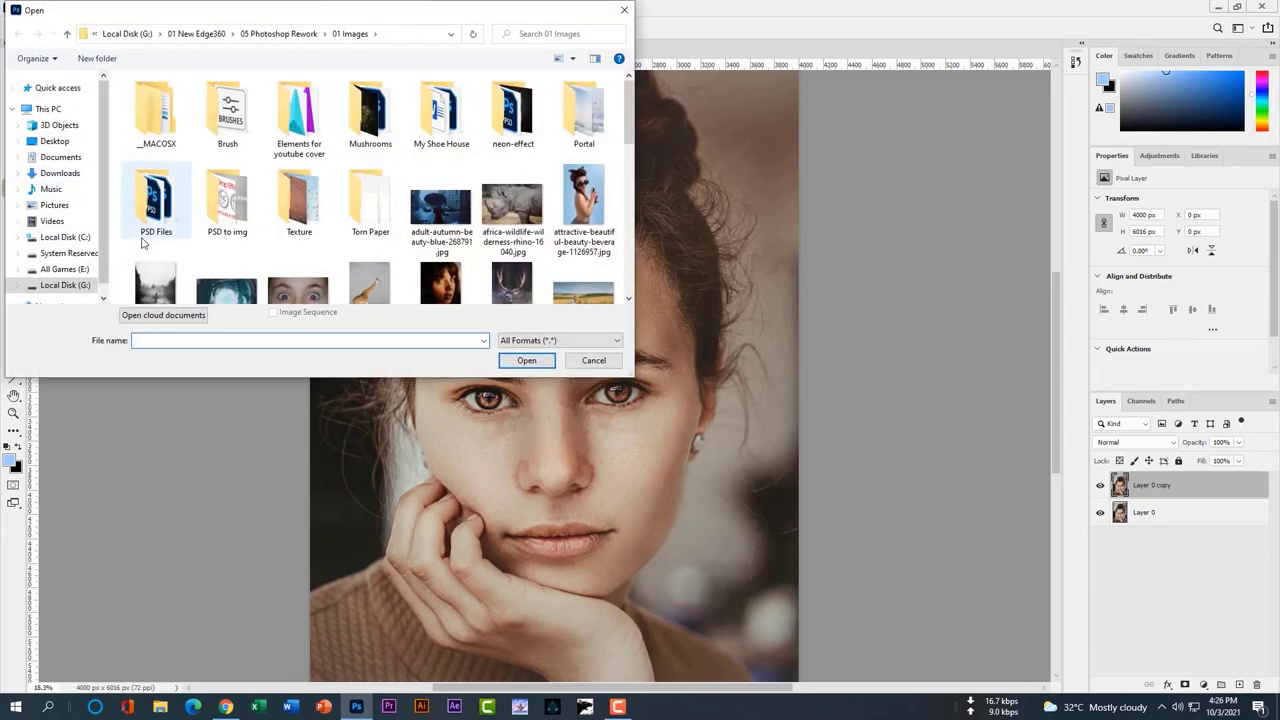
left_click(298, 240)
left_click(551, 366)
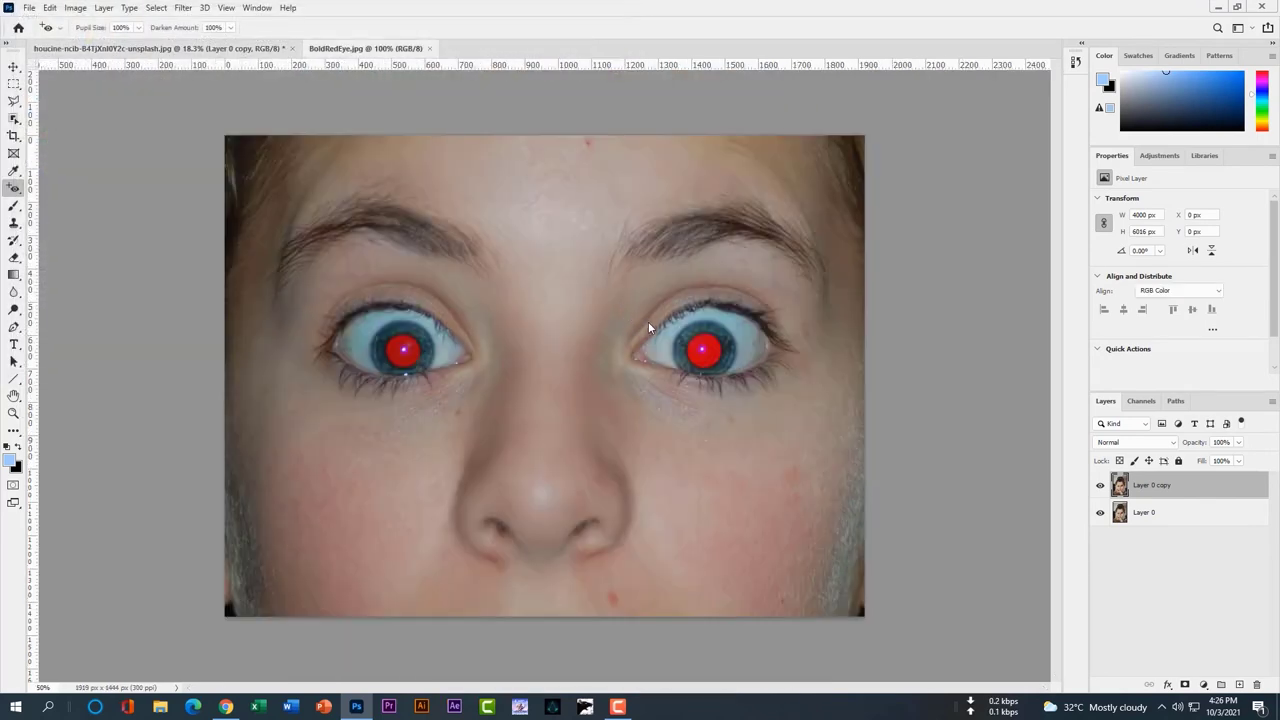
- Use the Red Eye Tool to turn both red pupils black, redoing the left one
right_click(14, 187)
left_click(76, 239)
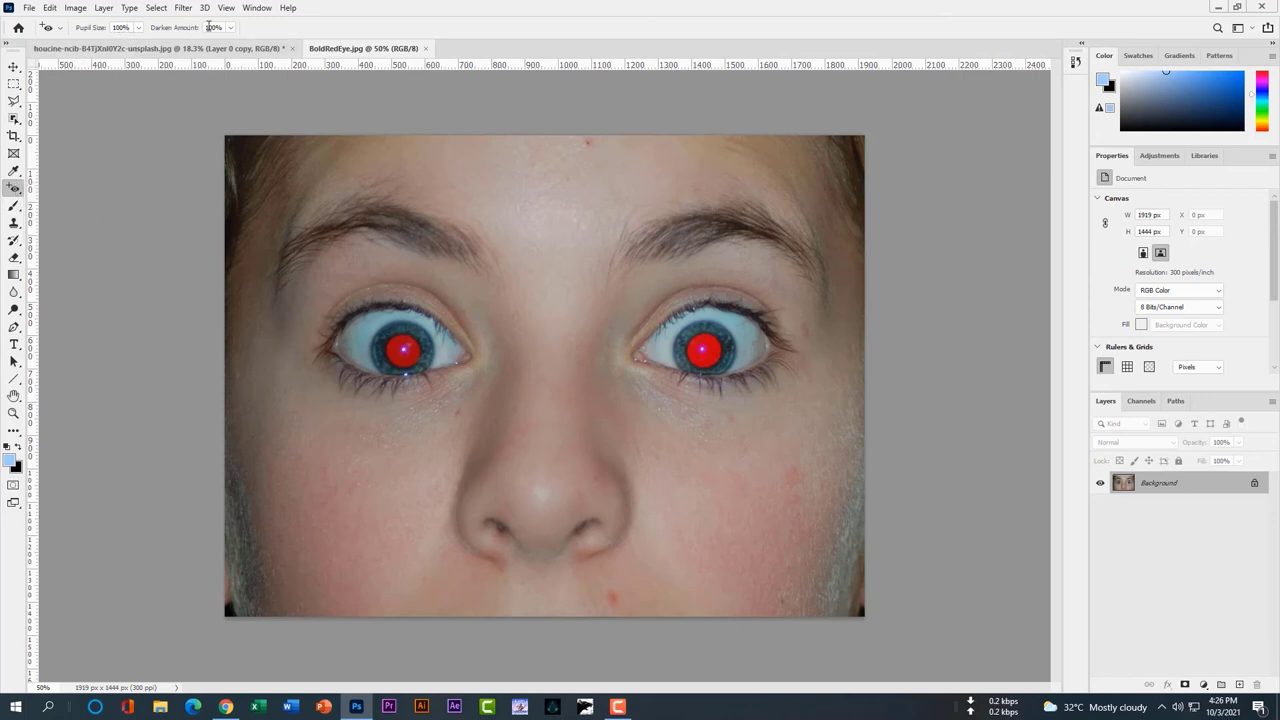
left_click(404, 352)
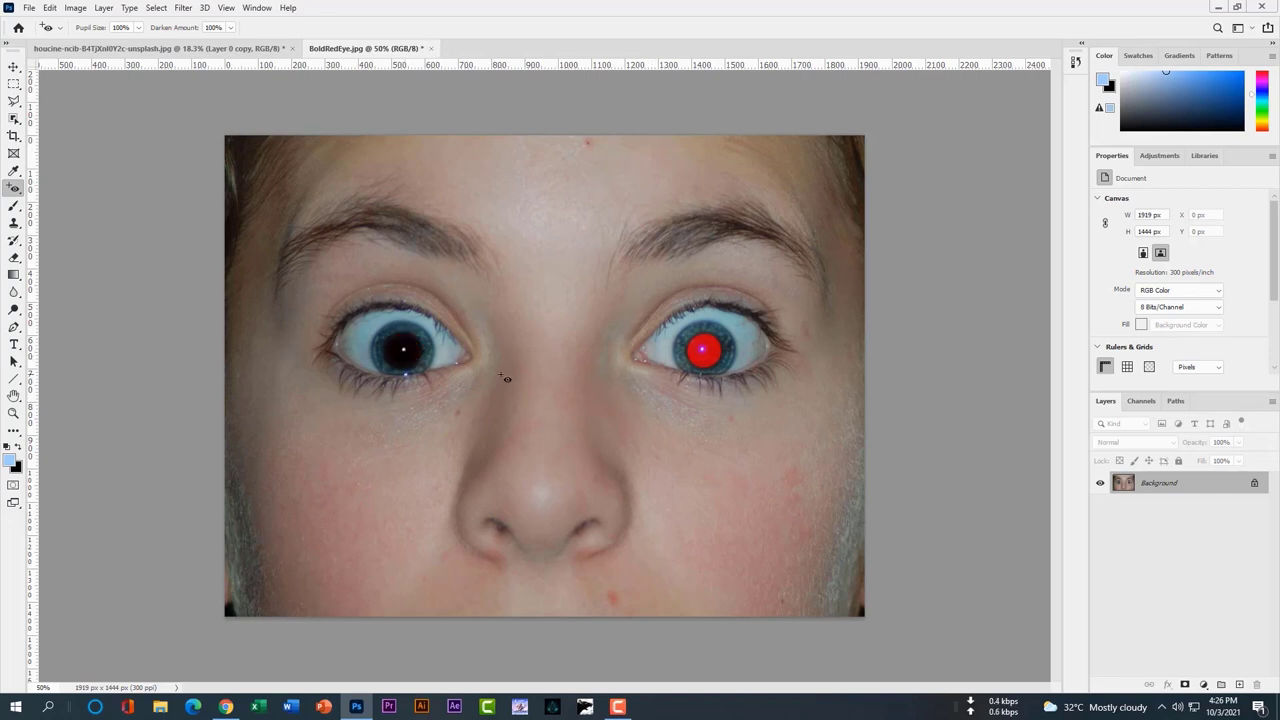
key("ctrl+z")
left_click(417, 363)
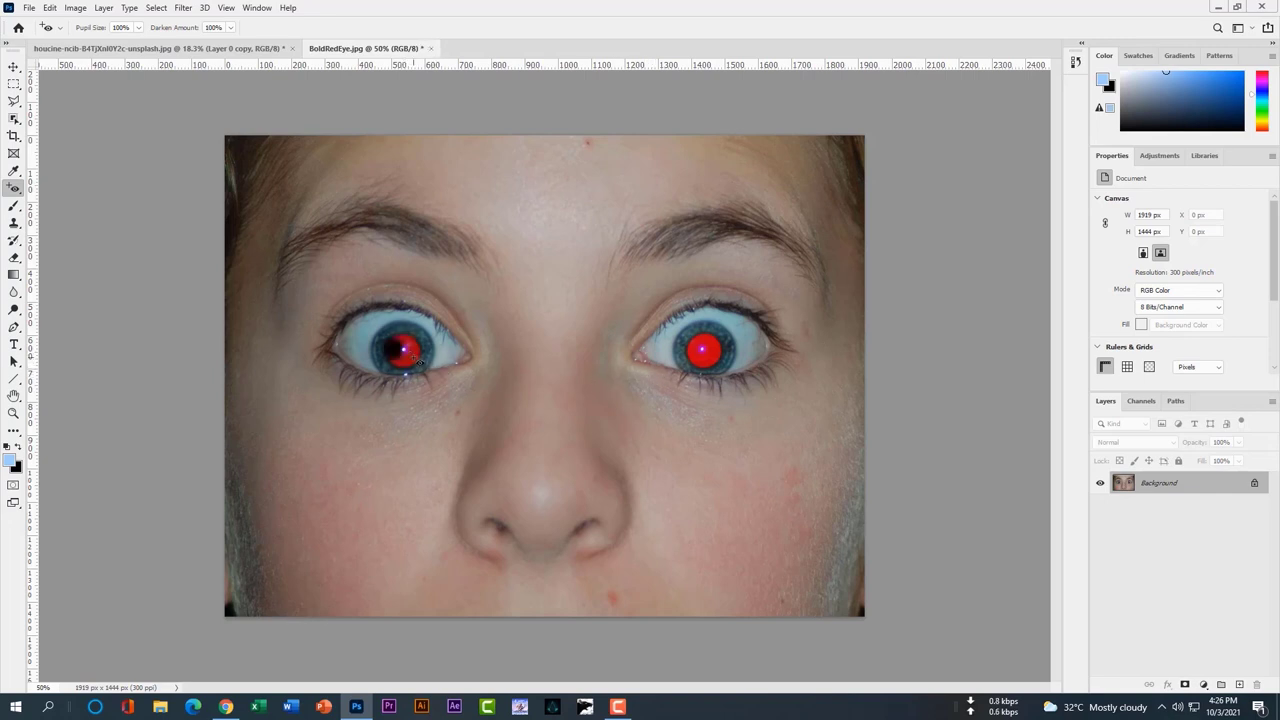
key("ctrl+z")
left_click(412, 355)
key("ctrl+z")
left_click(410, 361)
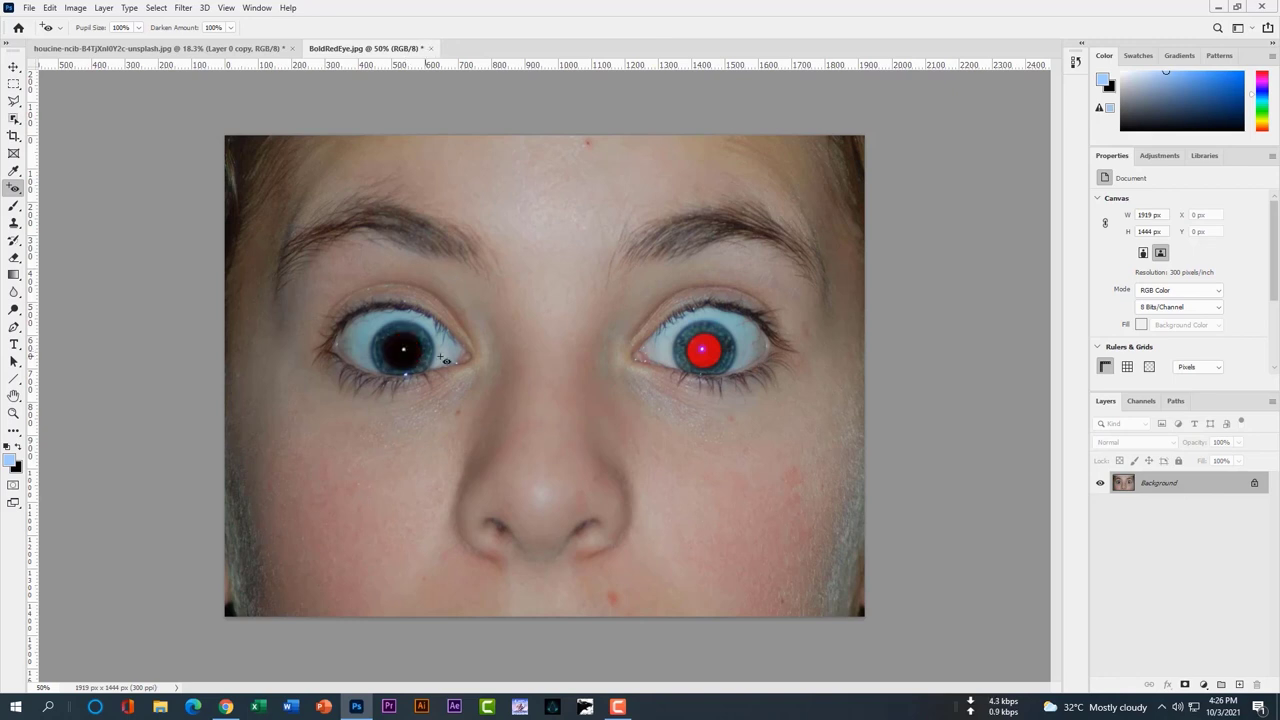
left_click(717, 369)
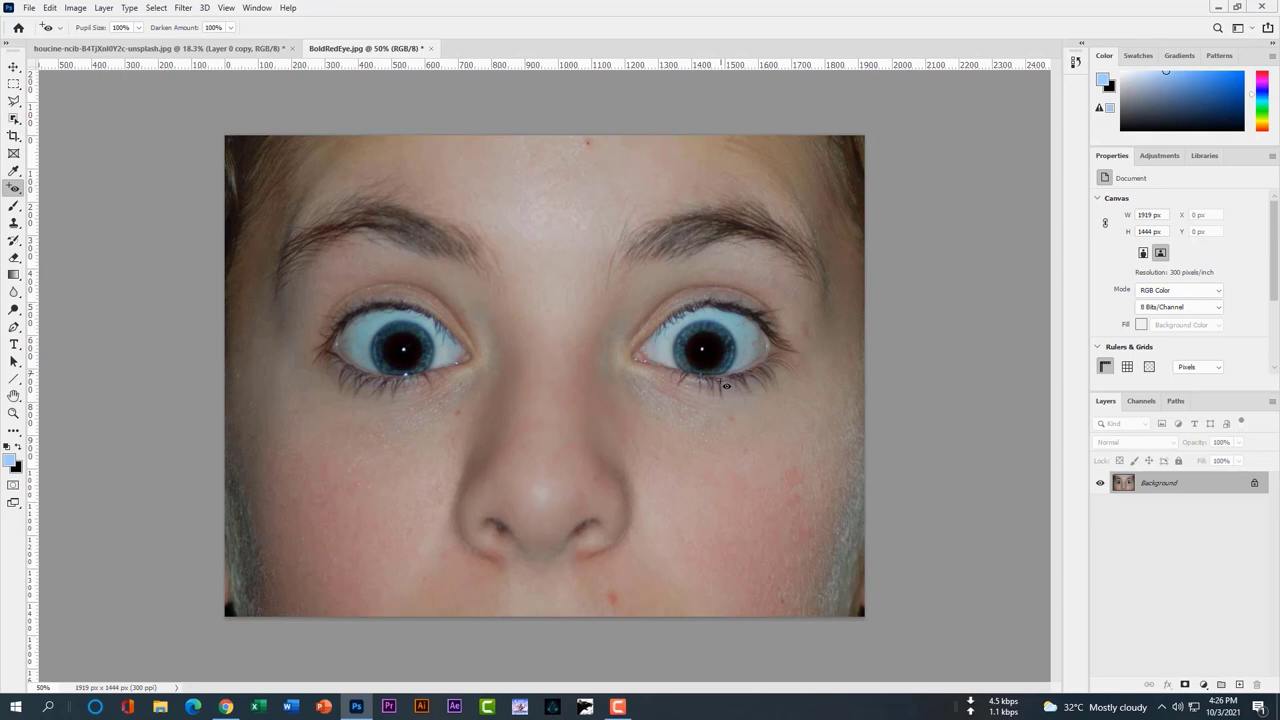
scroll(703, 434, "down", 3)
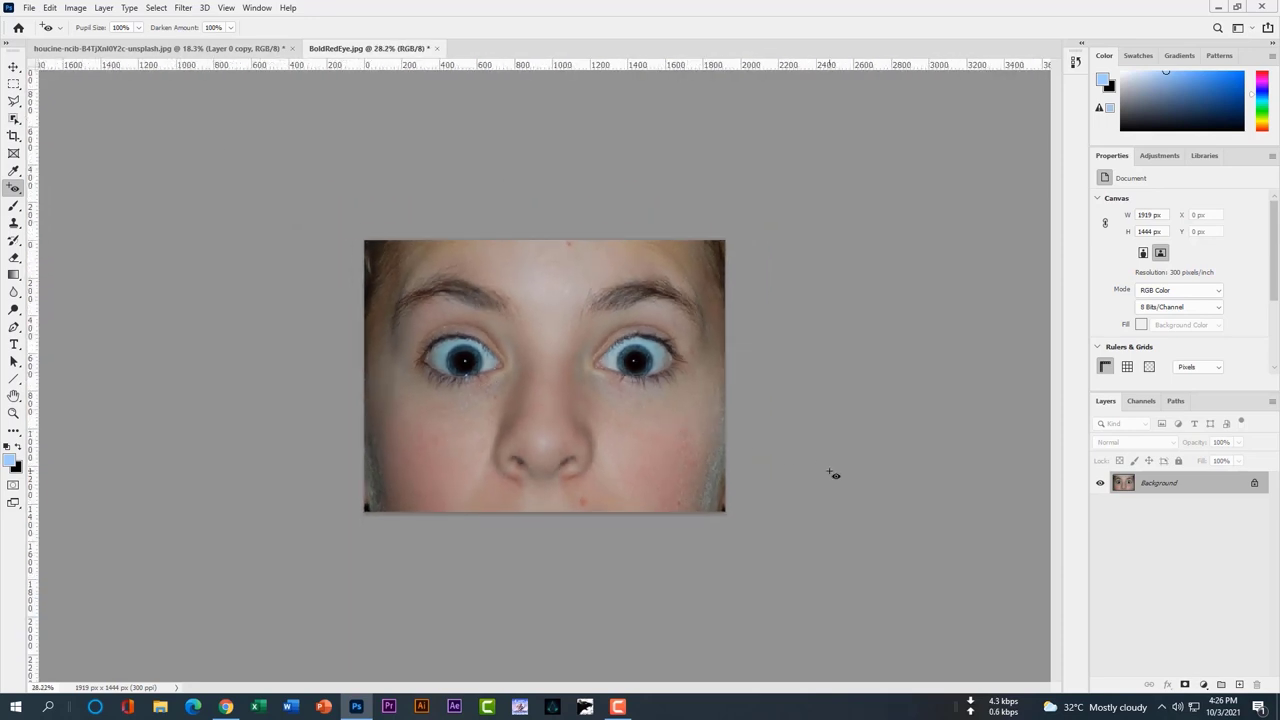